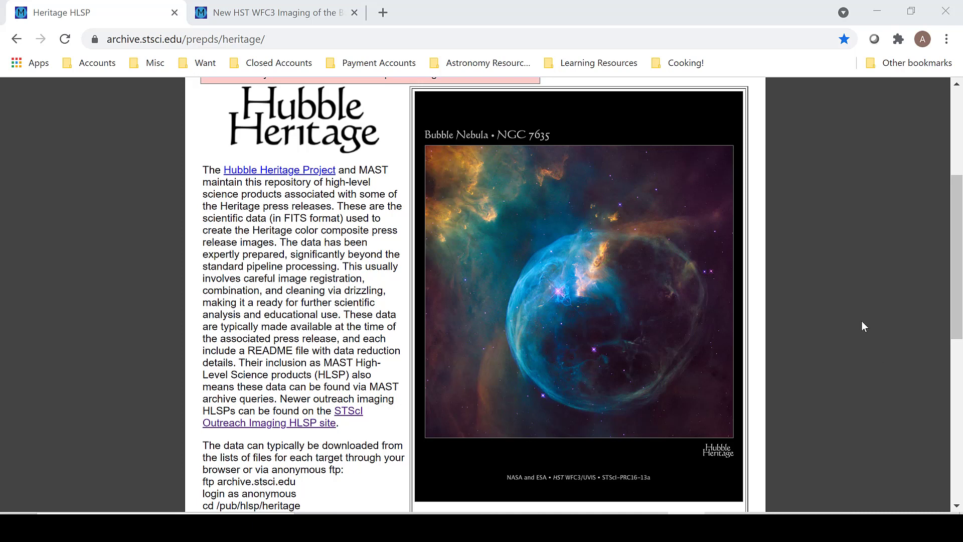
- Scroll the Hubble Heritage archive page down to the Hubble Heritage Datasets list
scroll(855, 304, "down", 6)
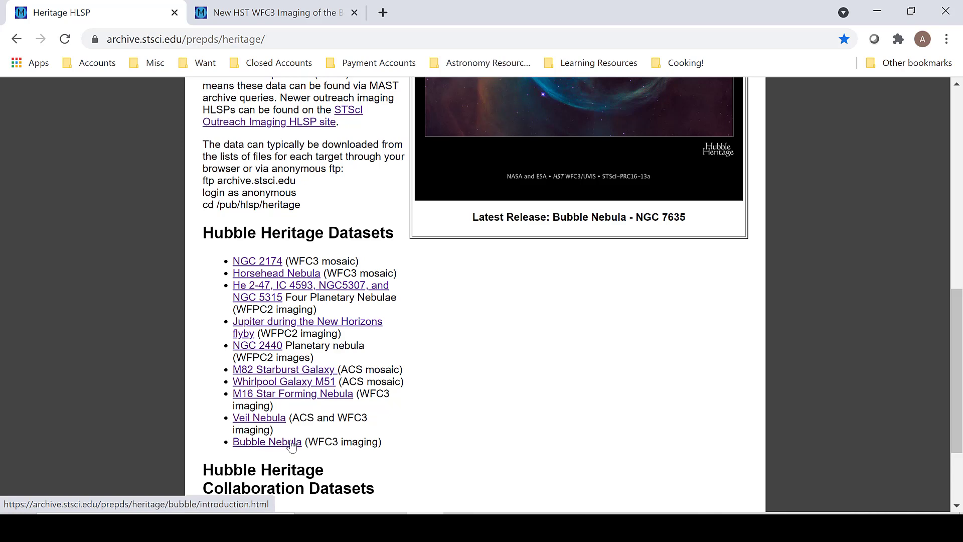
- On the Bubble Nebula WFC3 page, highlight the f502n, f656n and f658n filter names in the images table
left_click(307, 14)
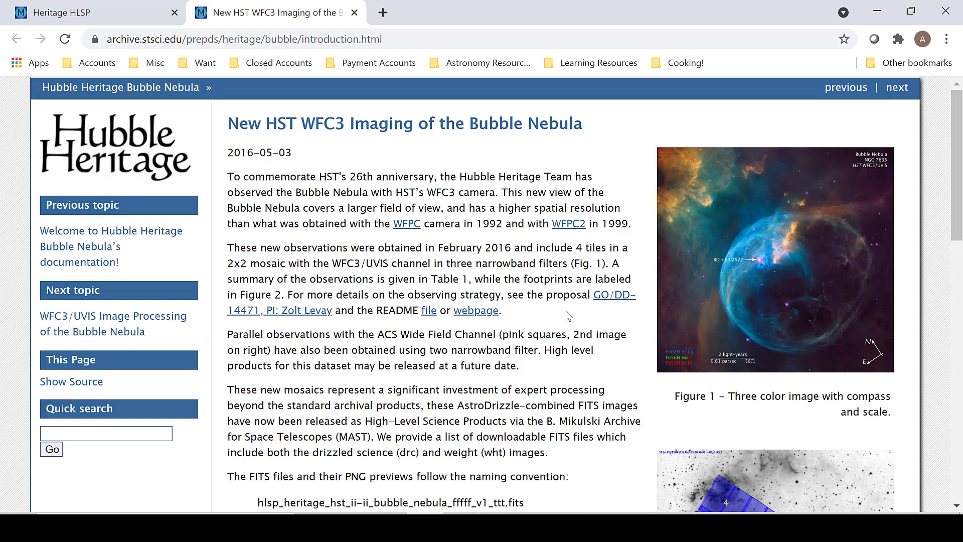
scroll(568, 316, "down", 9)
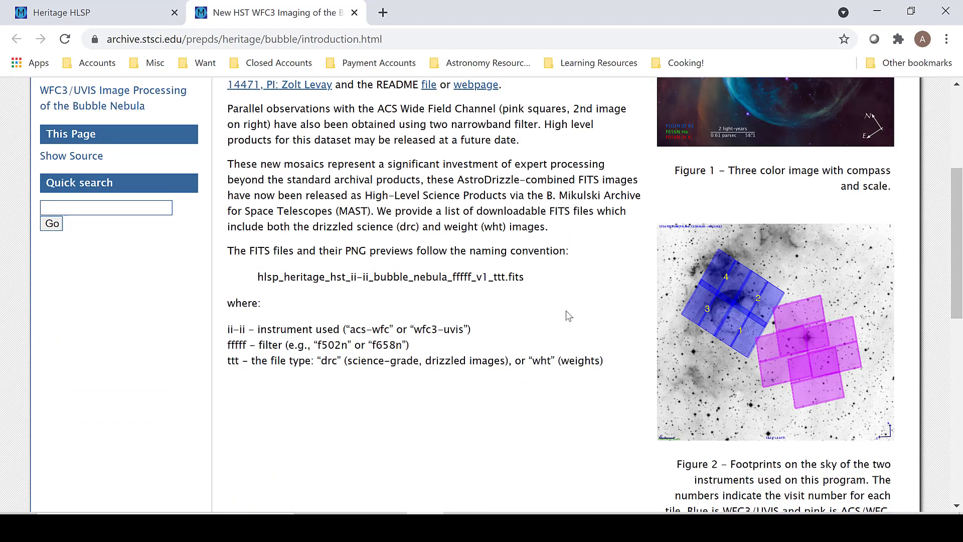
scroll(566, 311, "down", 5)
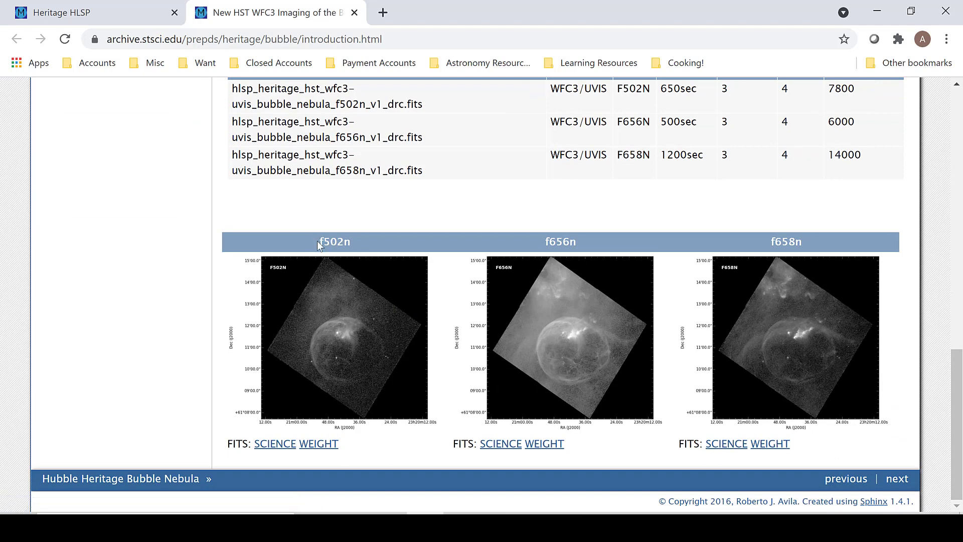
left_click_drag(318, 239, 351, 242)
left_click_drag(545, 242, 577, 242)
left_click_drag(771, 241, 827, 242)
left_click(825, 238)
- Use Load Files into Stack to load the three hlsp_heritage f502n, f656n and f658n files as layers
left_click(614, 532)
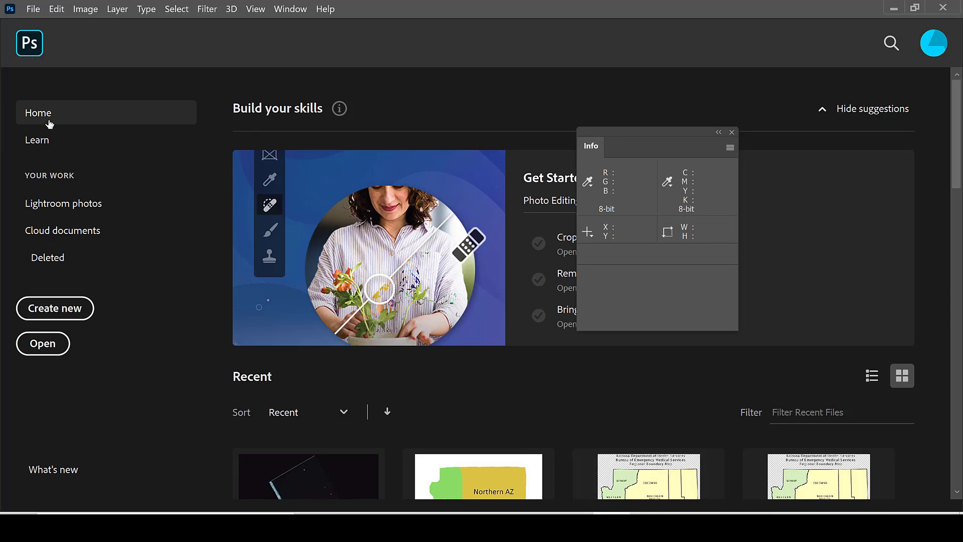
left_click(36, 10)
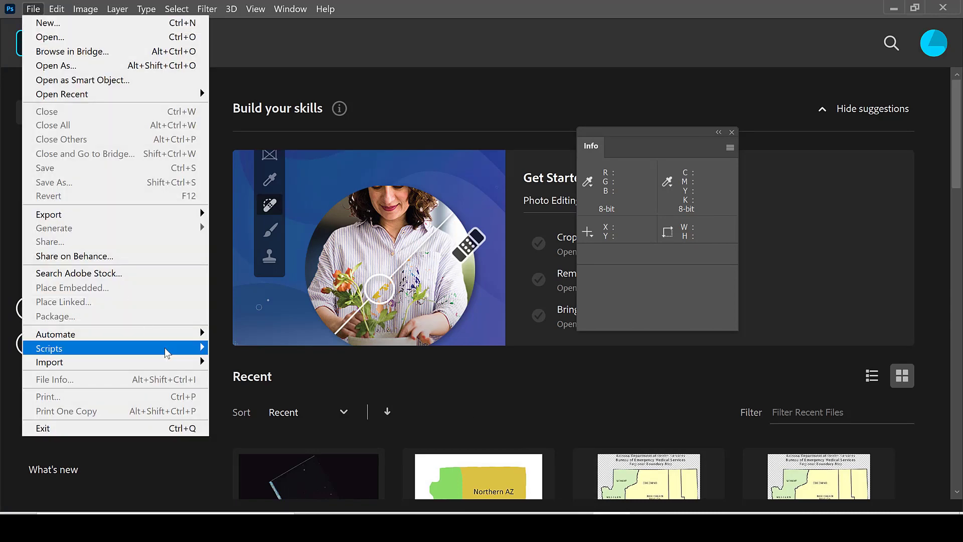
mouse_move(171, 351)
left_click(273, 432)
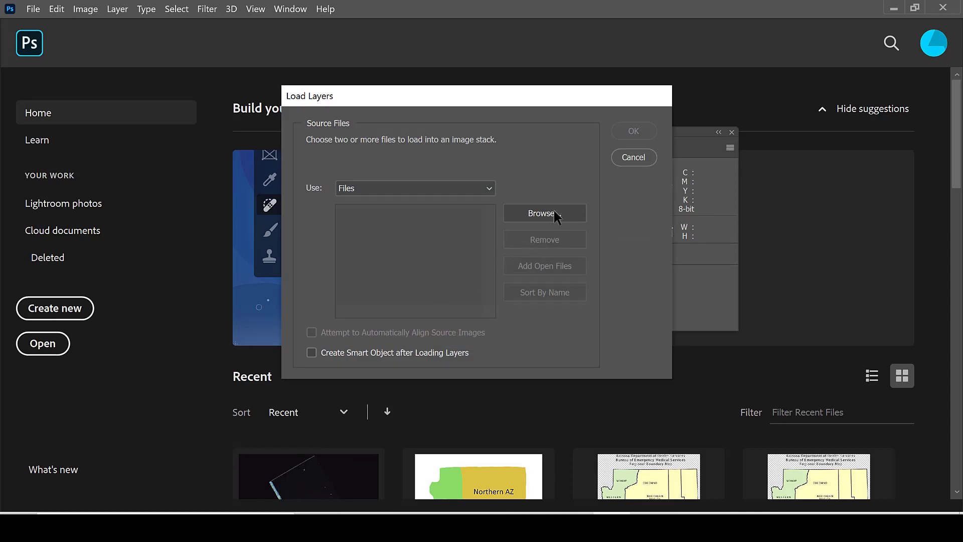
left_click(553, 212)
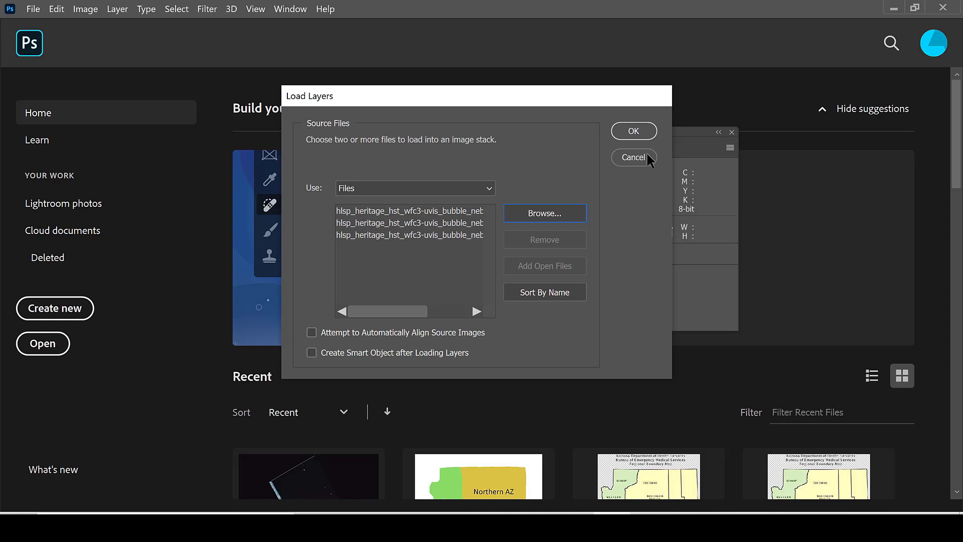
left_click(633, 130)
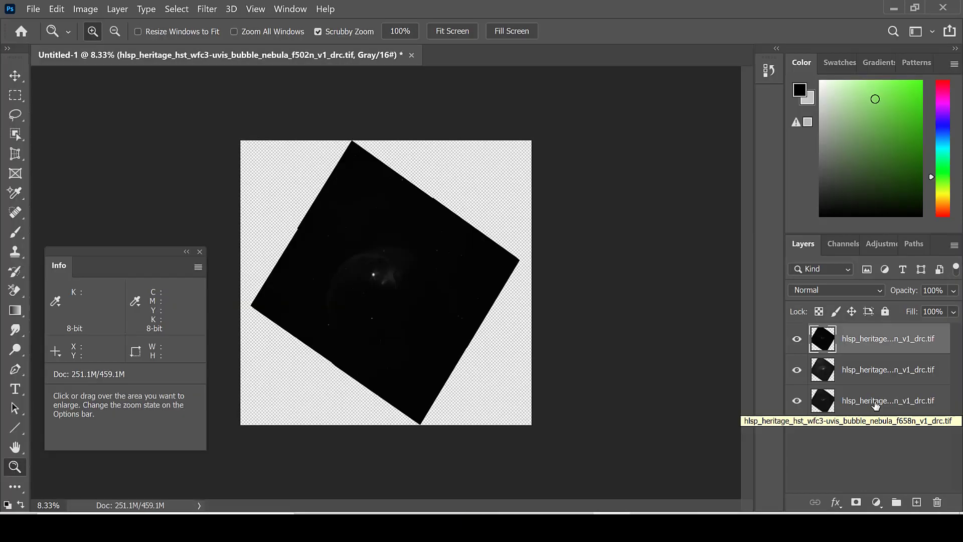
- Rename the layers 658-RED, 656-GREEN and 502-BLUE, then drag 658-RED to the top
double_click(876, 400)
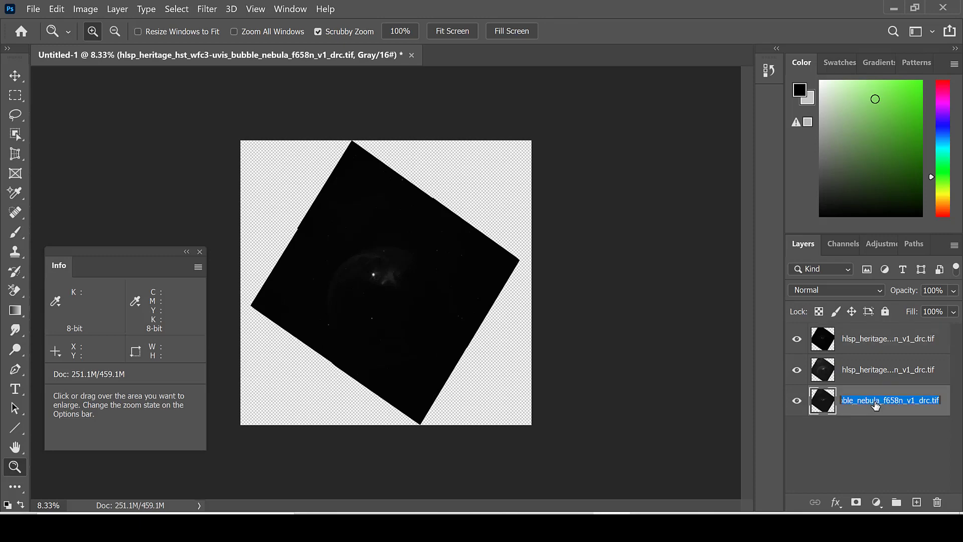
type("658-")
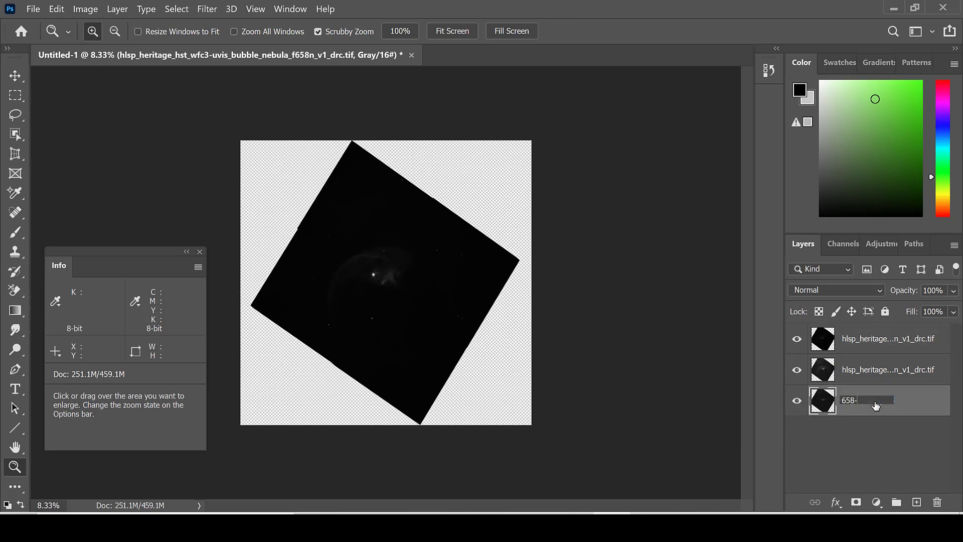
type("RED")
key("Return")
double_click(883, 374)
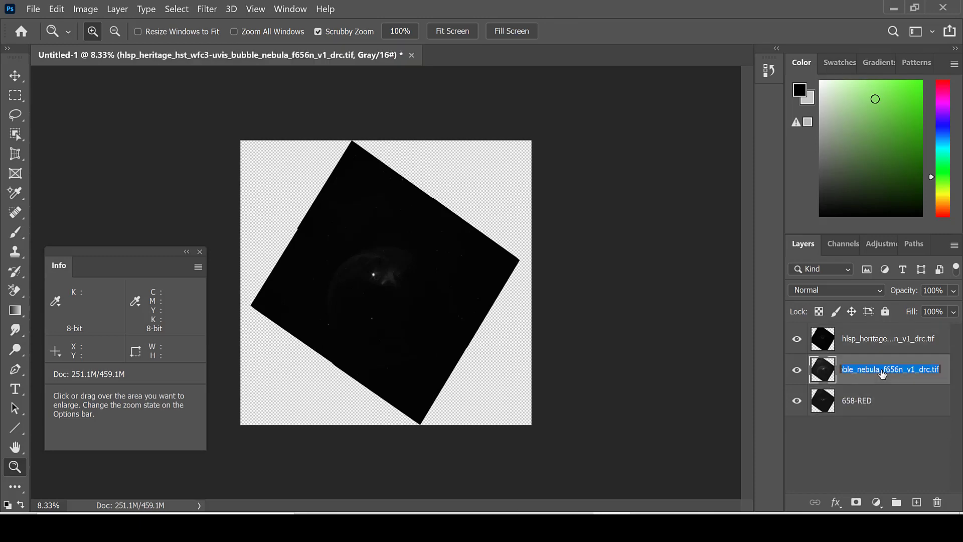
type("656-GREEN")
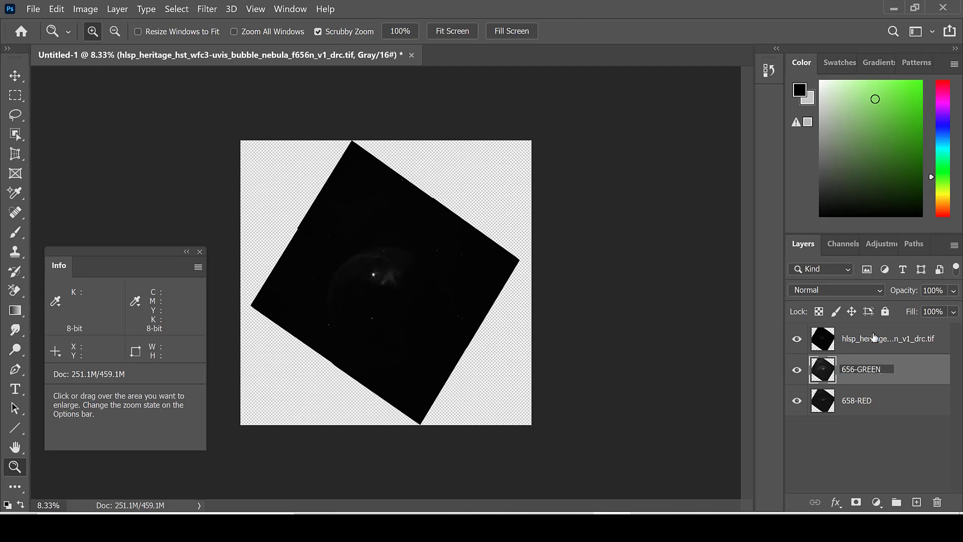
key("Return")
double_click(875, 338)
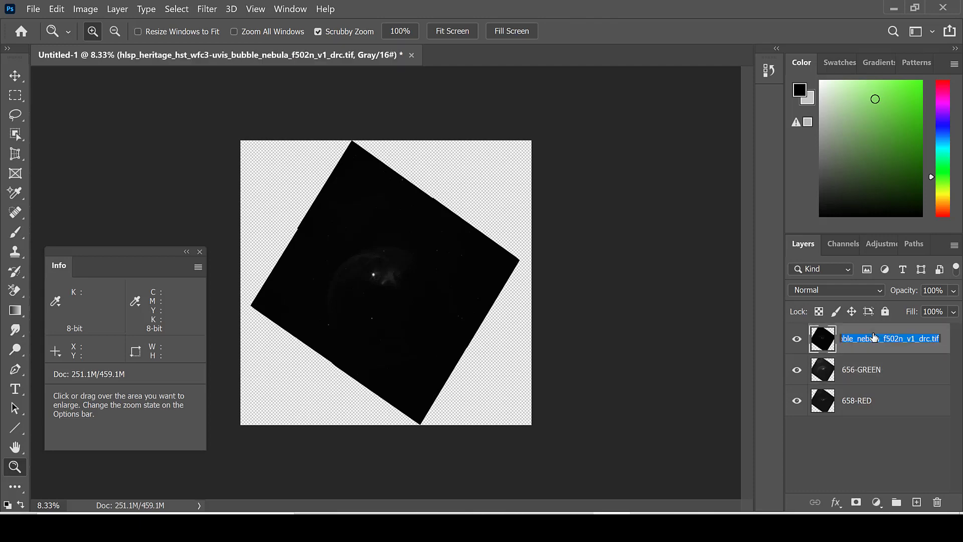
type("502-B")
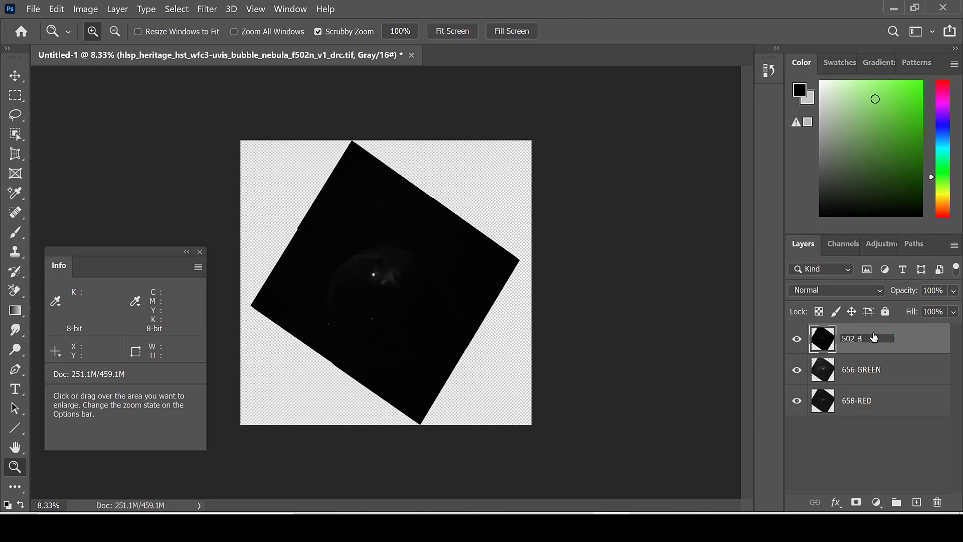
type("LUE")
left_click_drag(881, 409, 878, 359)
- Hide 658-RED and 656-GREEN and brighten 502-BLUE with a first Levels white-point pull
left_click(797, 339)
left_click(797, 370)
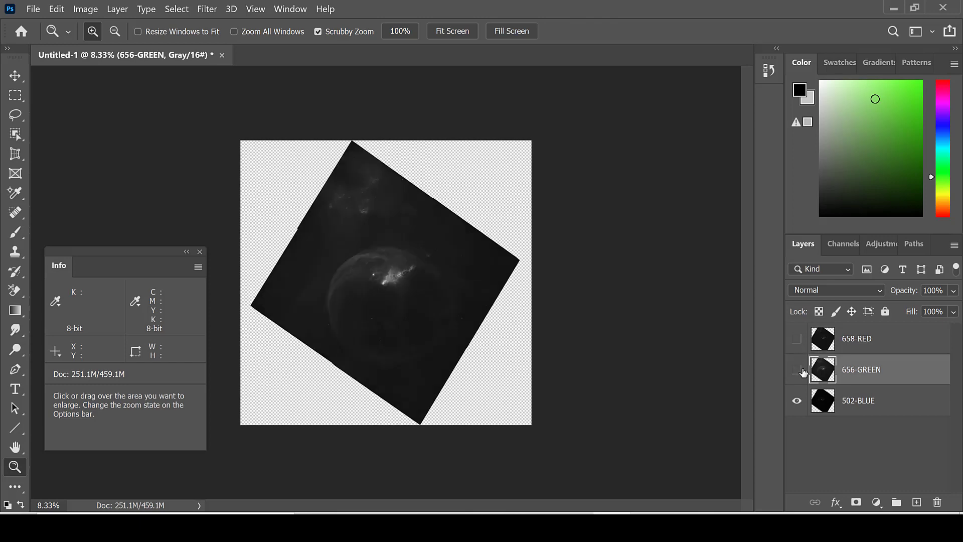
left_click(881, 409)
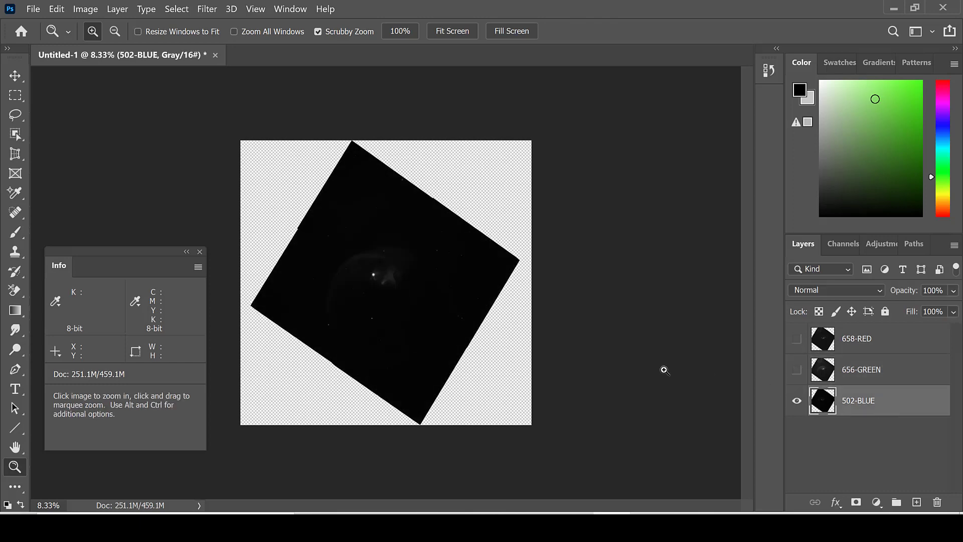
left_click(86, 14)
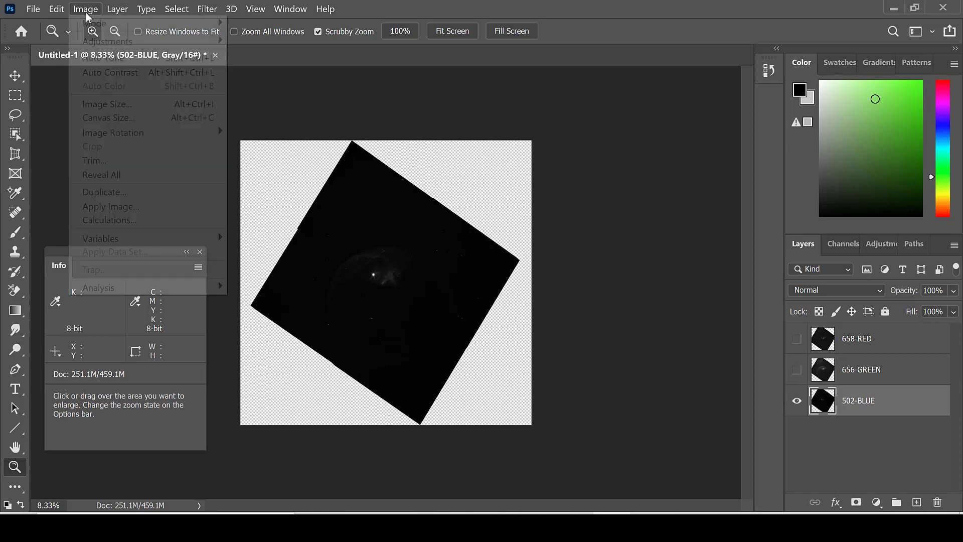
mouse_move(98, 45)
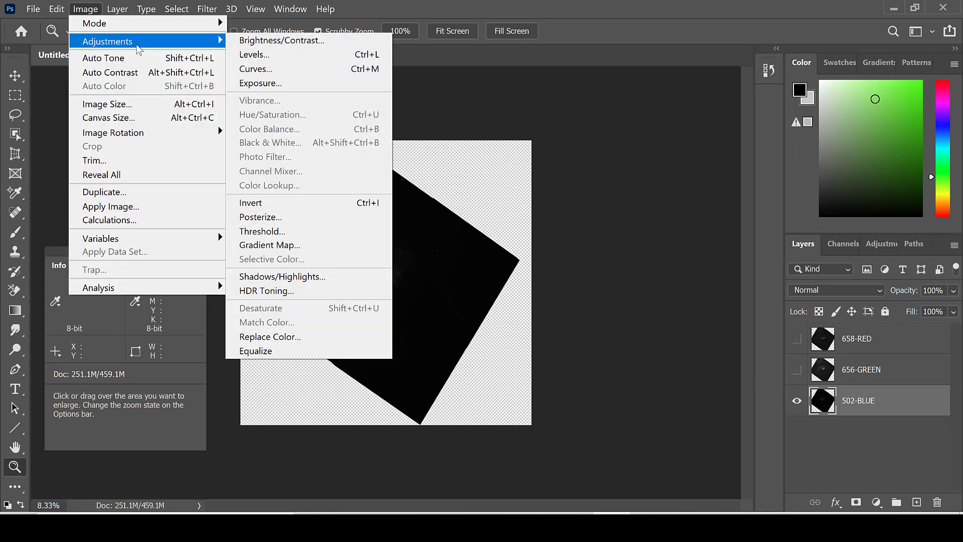
left_click(262, 56)
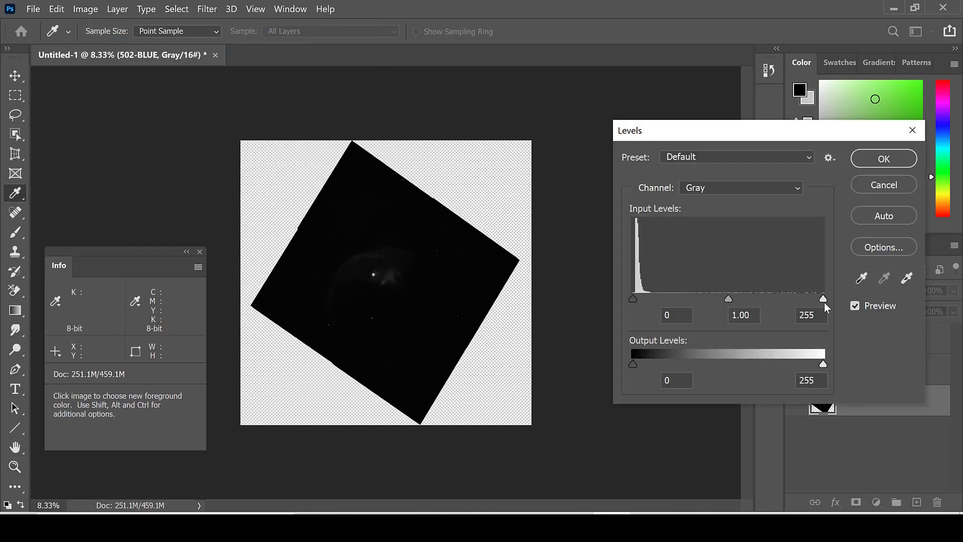
left_click_drag(823, 299, 678, 300)
left_click(879, 162)
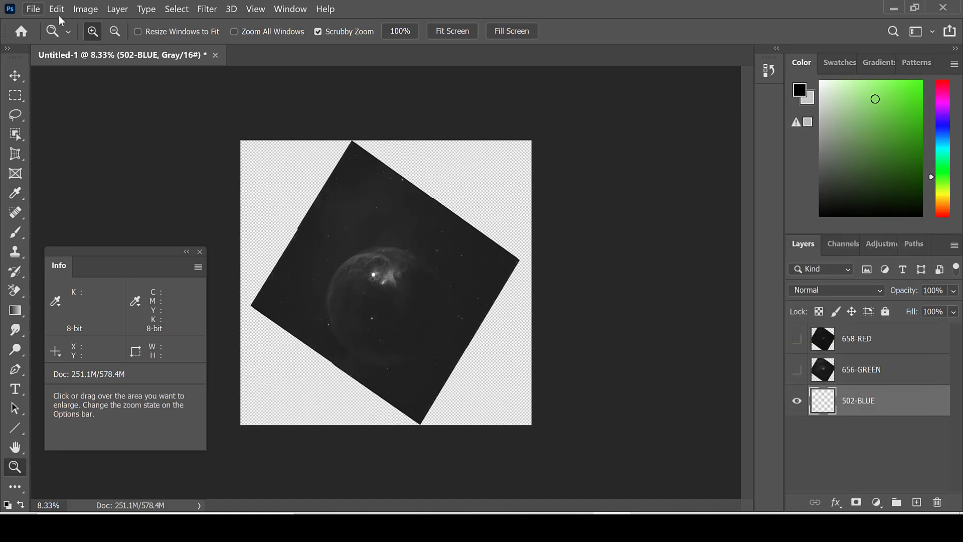
- Apply a second Levels to 502-BLUE with black input 14 and white input 164
left_click(85, 8)
mouse_move(123, 41)
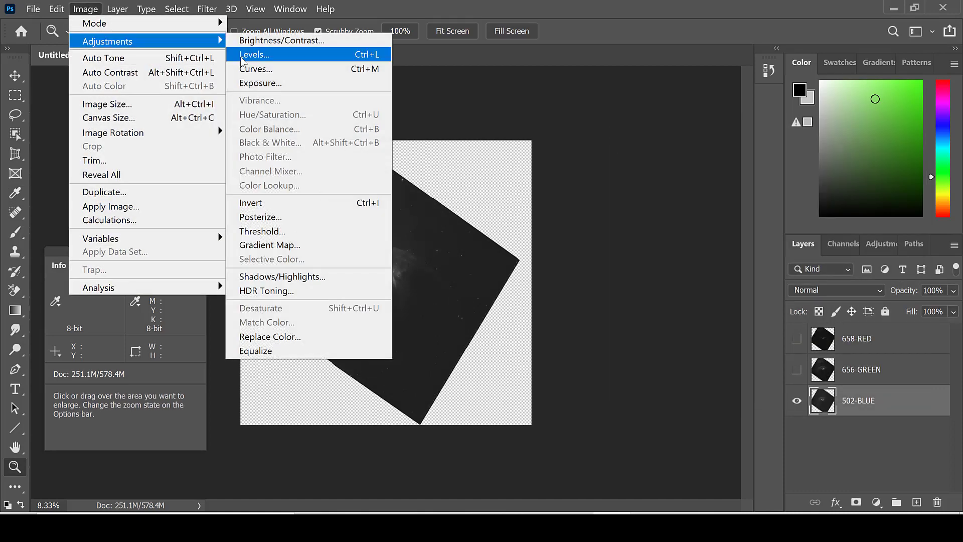
left_click(251, 56)
left_click_drag(636, 298, 643, 300)
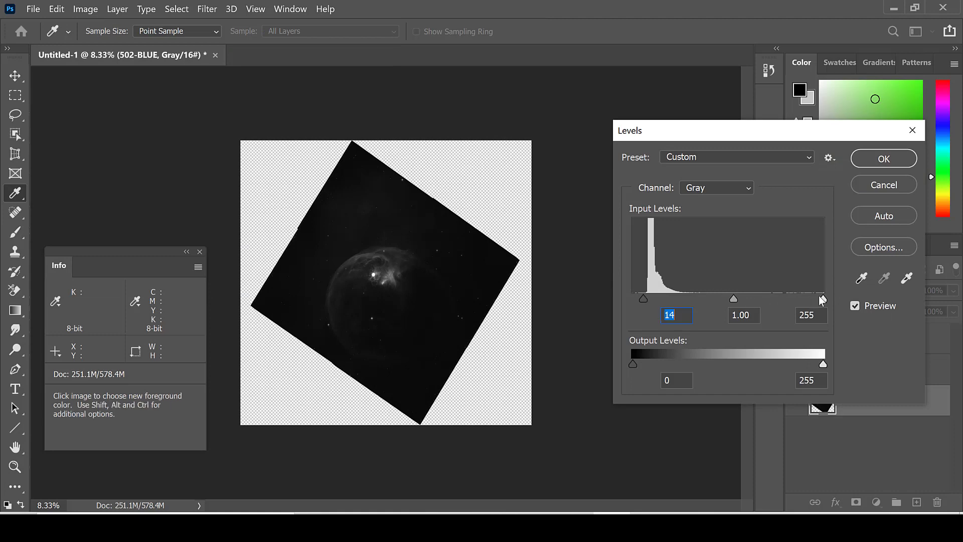
left_click_drag(822, 299, 756, 299)
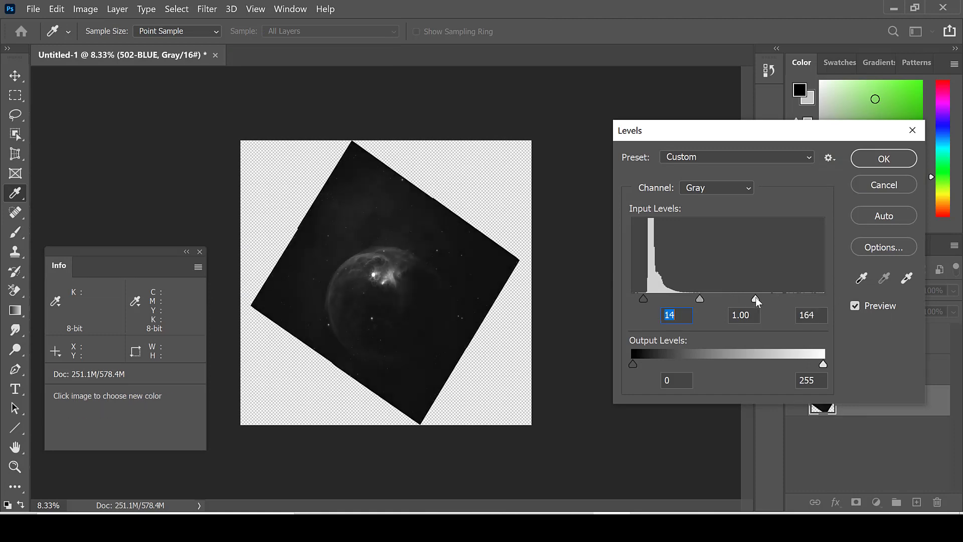
left_click(884, 156)
key("z")
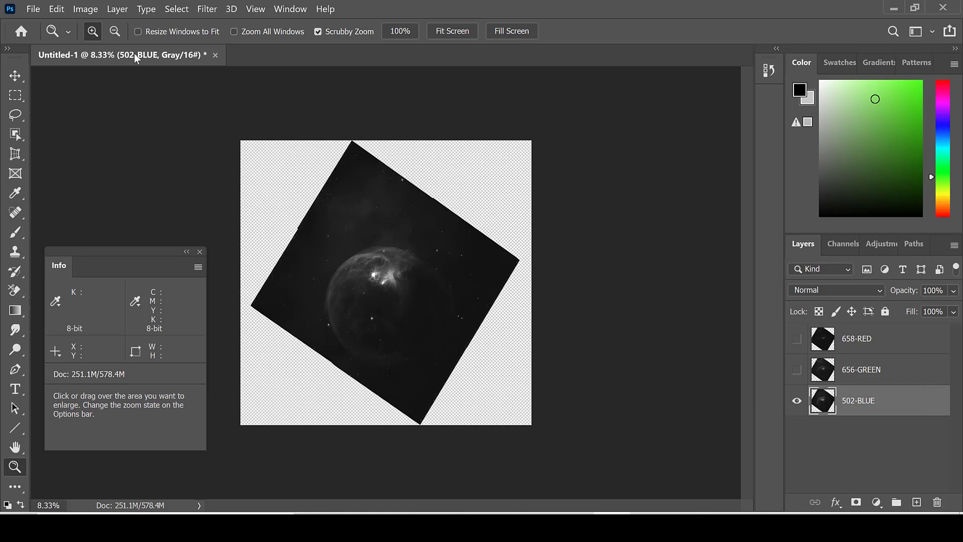
- Show 656-GREEN and stretch it with Levels, lowering the white point and raising the black input to 11
left_click(797, 371)
left_click(880, 371)
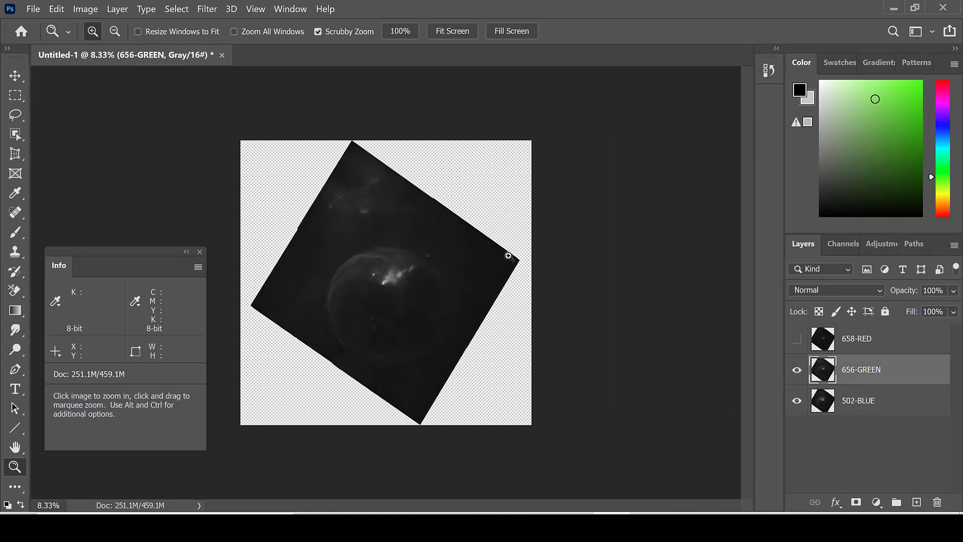
left_click(117, 10)
mouse_move(96, 9)
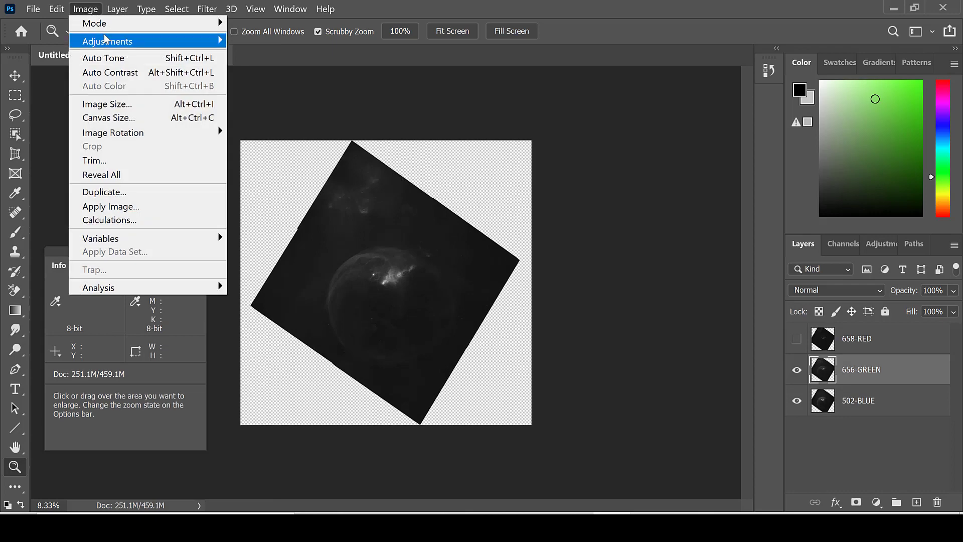
mouse_move(107, 39)
left_click(280, 56)
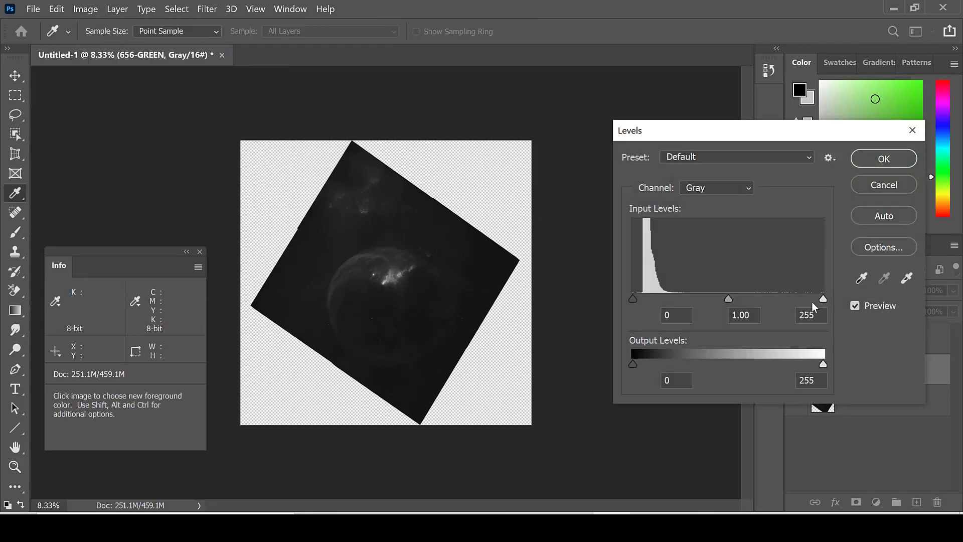
left_click_drag(821, 299, 732, 299)
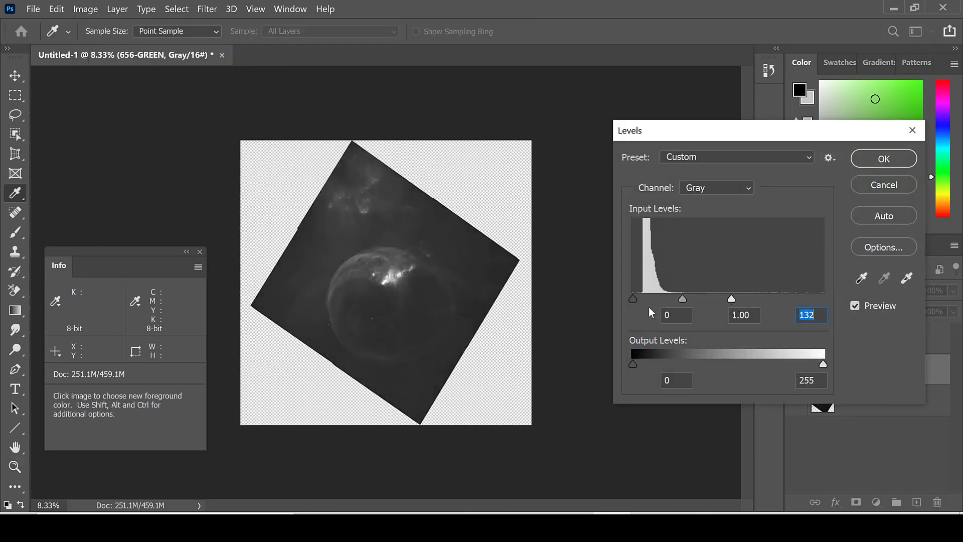
left_click_drag(637, 300, 641, 300)
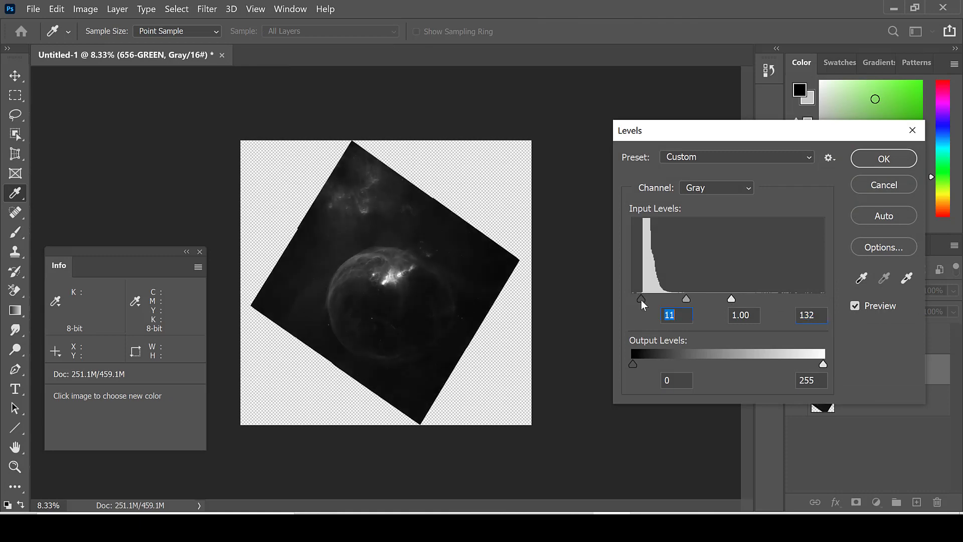
left_click(882, 166)
- Show 658-RED and brighten it with a first Levels, black input 8 and a lowered white point
left_click(798, 339)
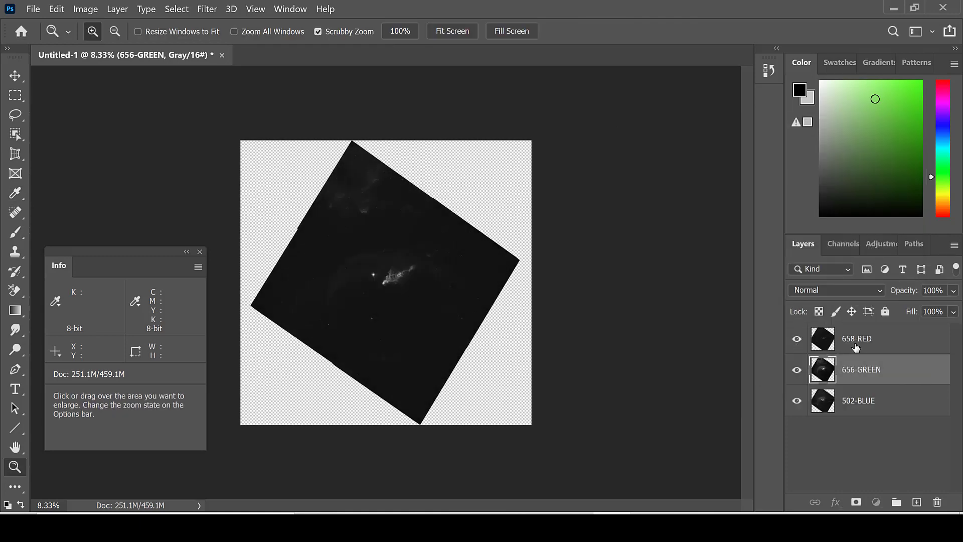
left_click(853, 340)
left_click(84, 9)
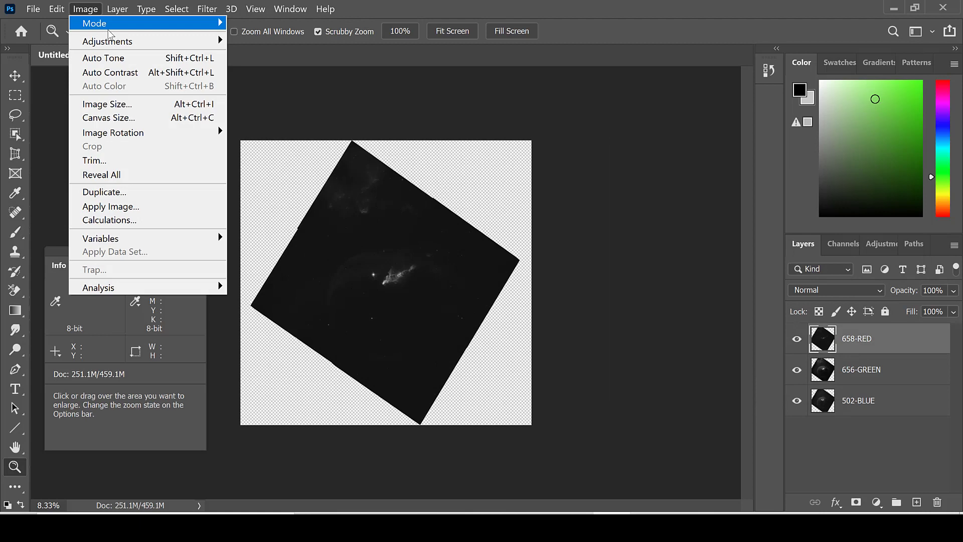
mouse_move(118, 45)
left_click(254, 55)
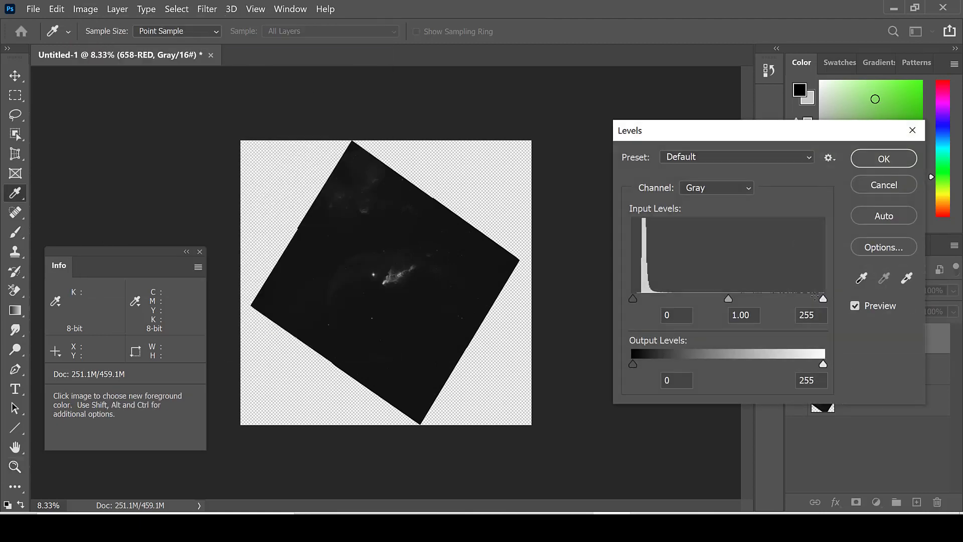
left_click_drag(823, 299, 712, 306)
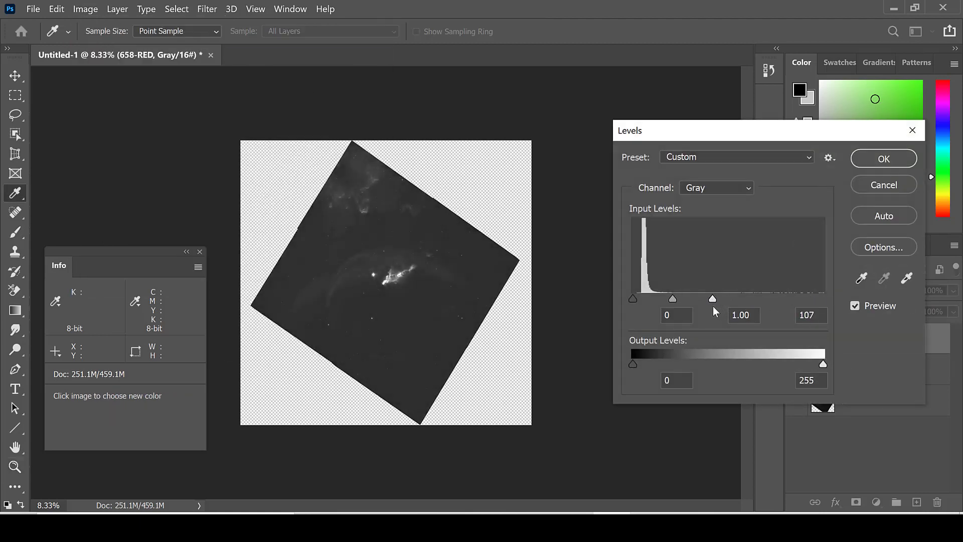
left_click_drag(633, 300, 639, 300)
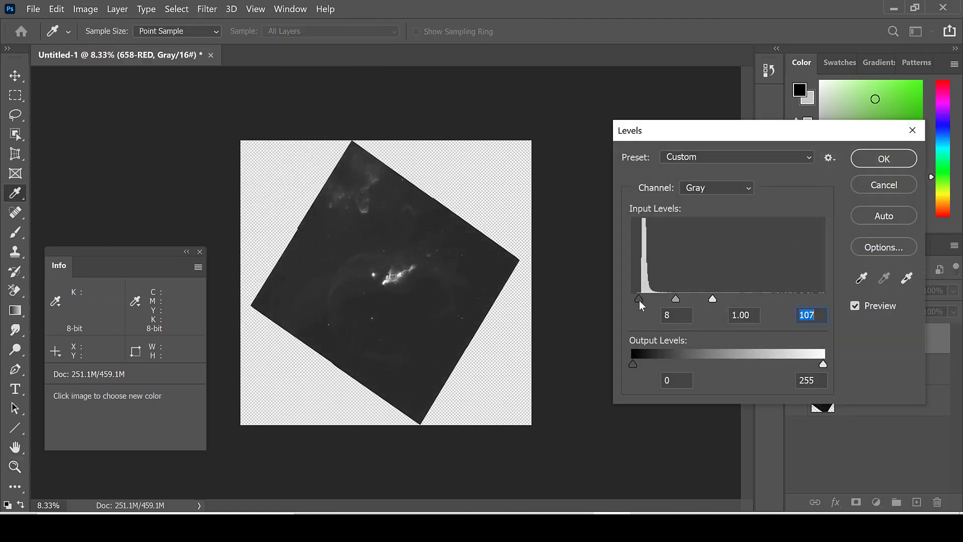
left_click(866, 166)
key("z")
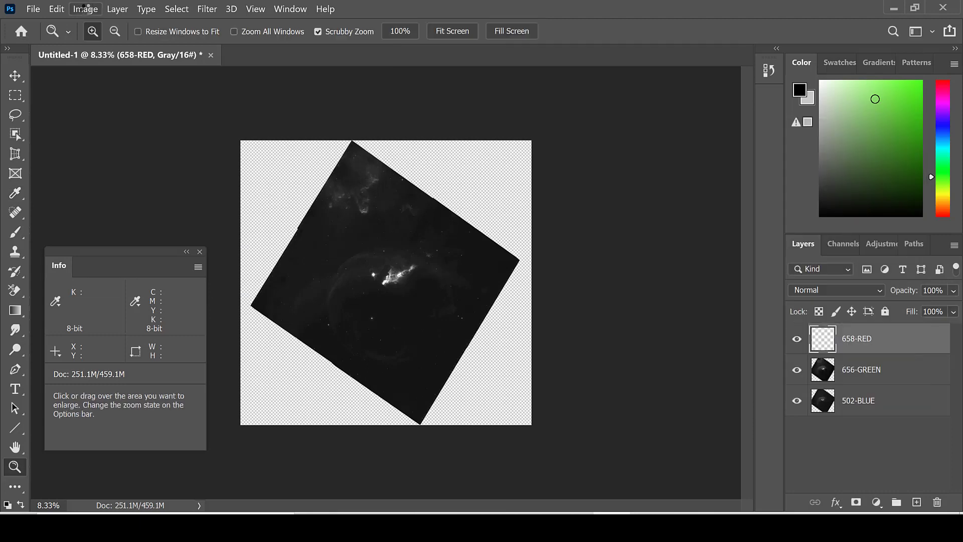
- Apply a second Levels to 658-RED with black input 9 and white input 190
left_click(85, 8)
mouse_move(110, 45)
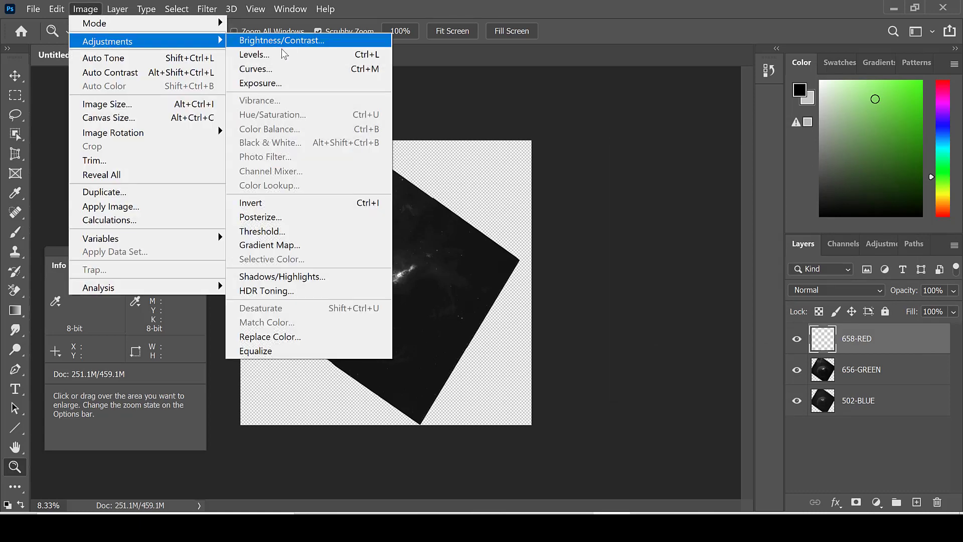
left_click(256, 54)
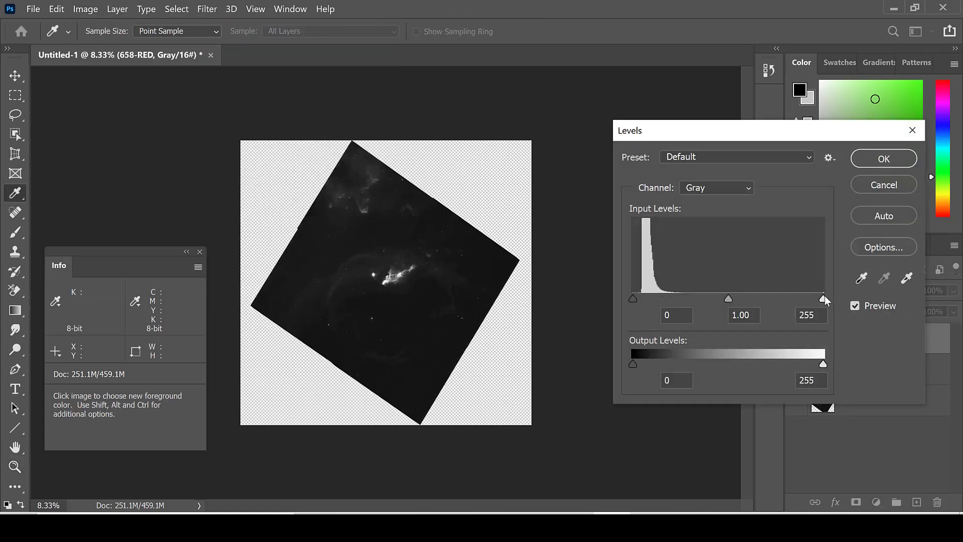
left_click_drag(824, 298, 775, 301)
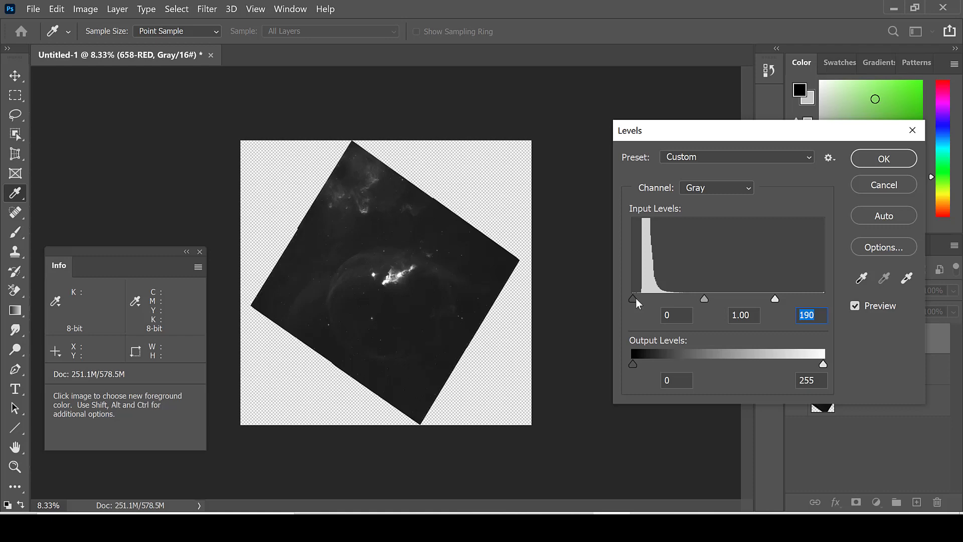
left_click_drag(636, 300, 639, 299)
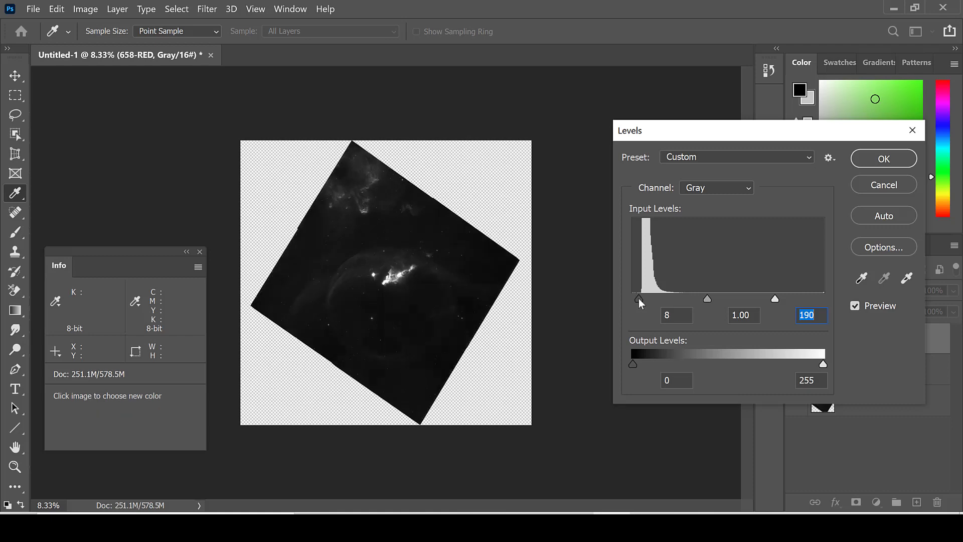
left_click(883, 159)
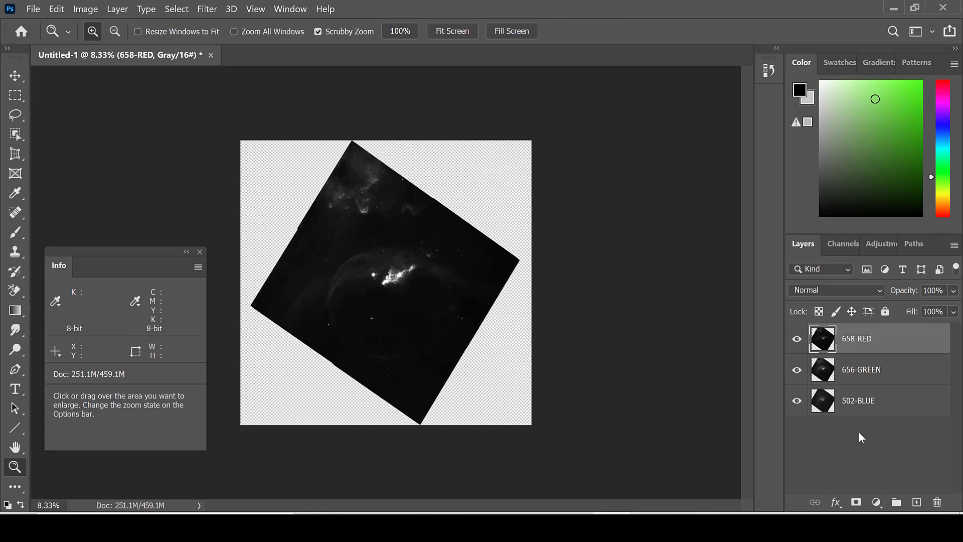
- Convert the document to RGB Color mode, choosing Don't Merge for the layers
left_click(85, 10)
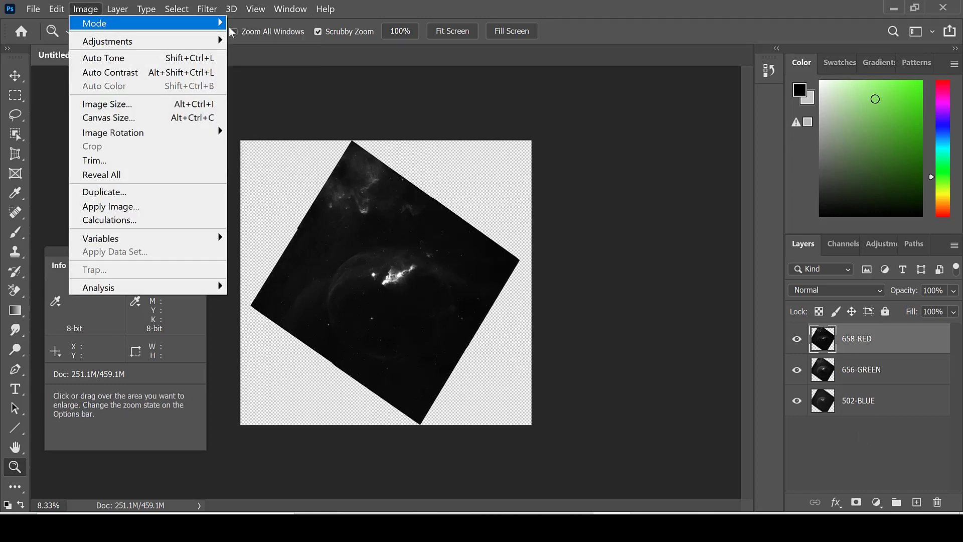
mouse_move(198, 27)
left_click(262, 81)
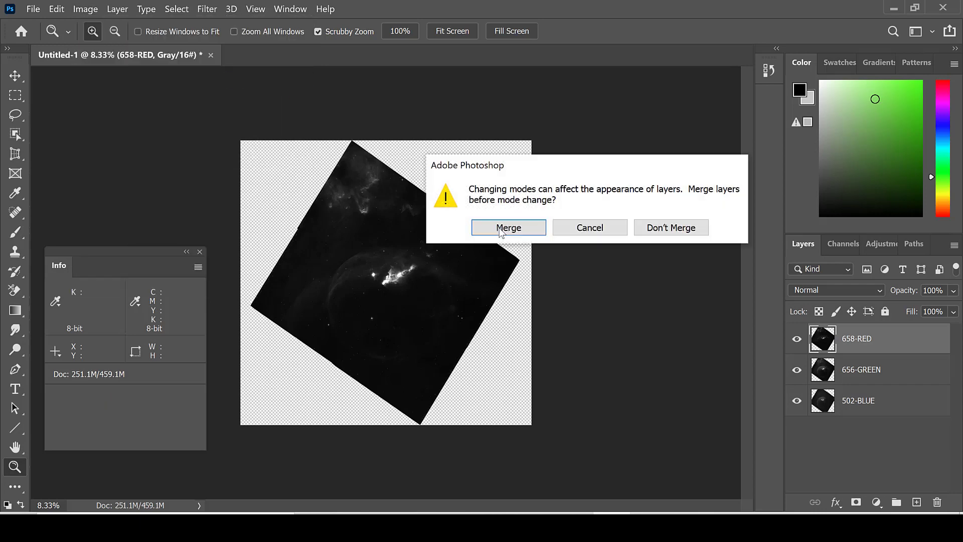
left_click(673, 230)
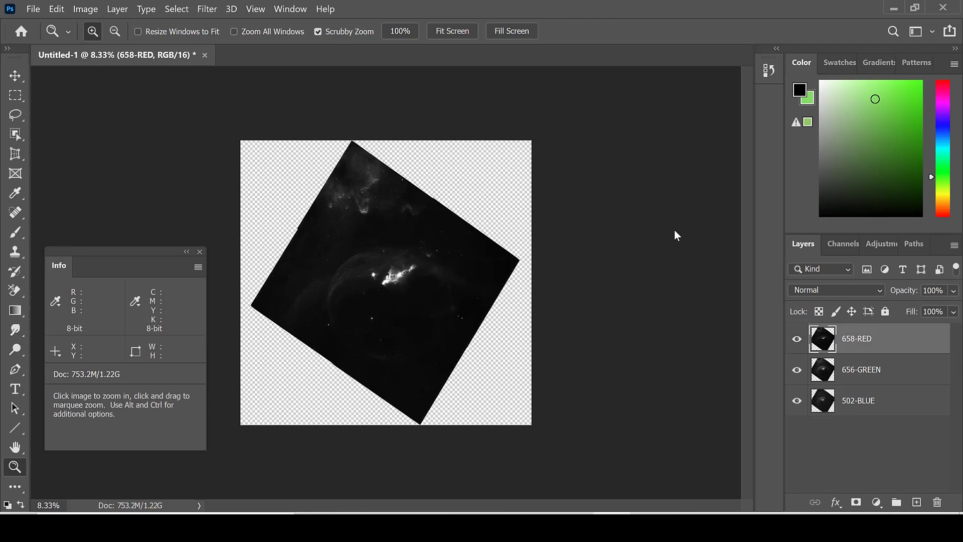
- Hide 658-RED and 656-GREEN and select the 502-BLUE layer
left_click(800, 344)
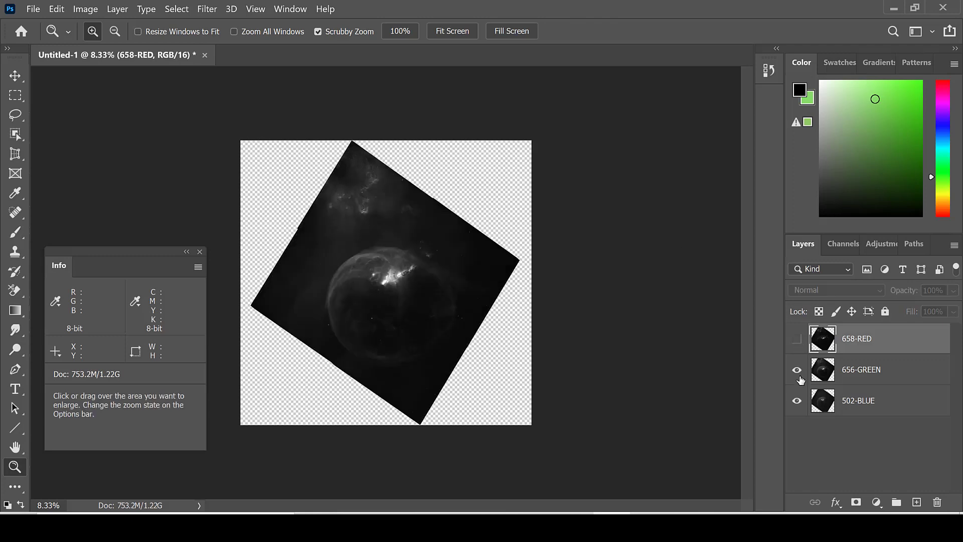
left_click(798, 371)
left_click(864, 404)
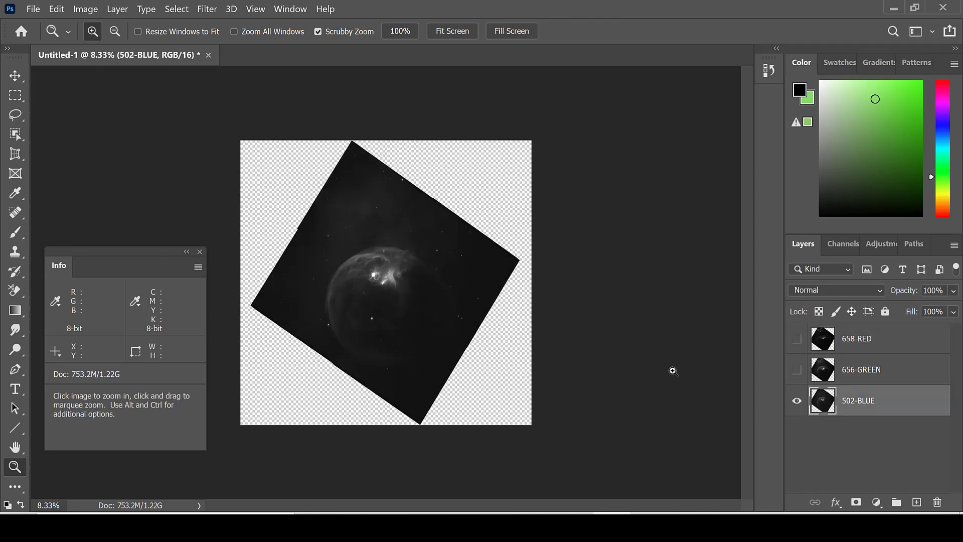
- Add a Hue/Saturation adjustment layer clipped to 502-BLUE
left_click(119, 9)
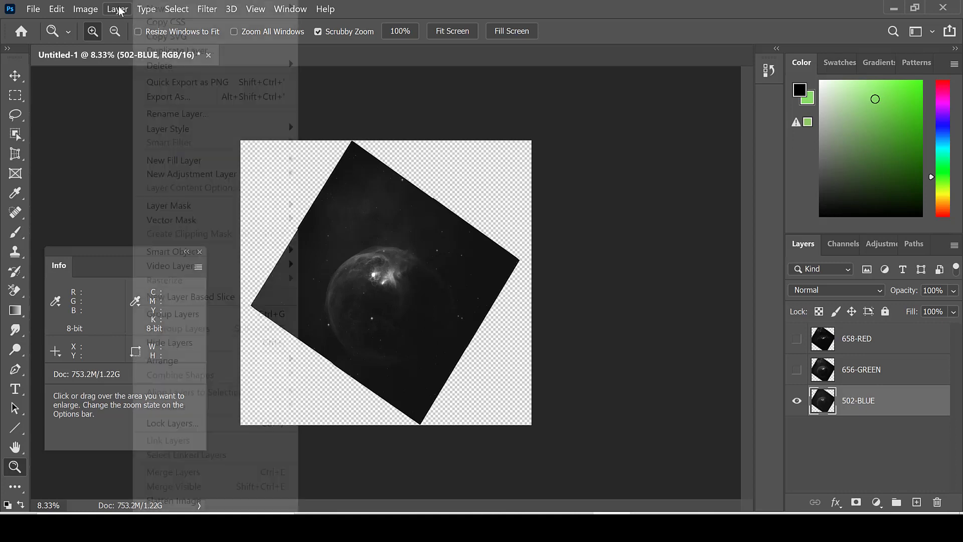
mouse_move(282, 175)
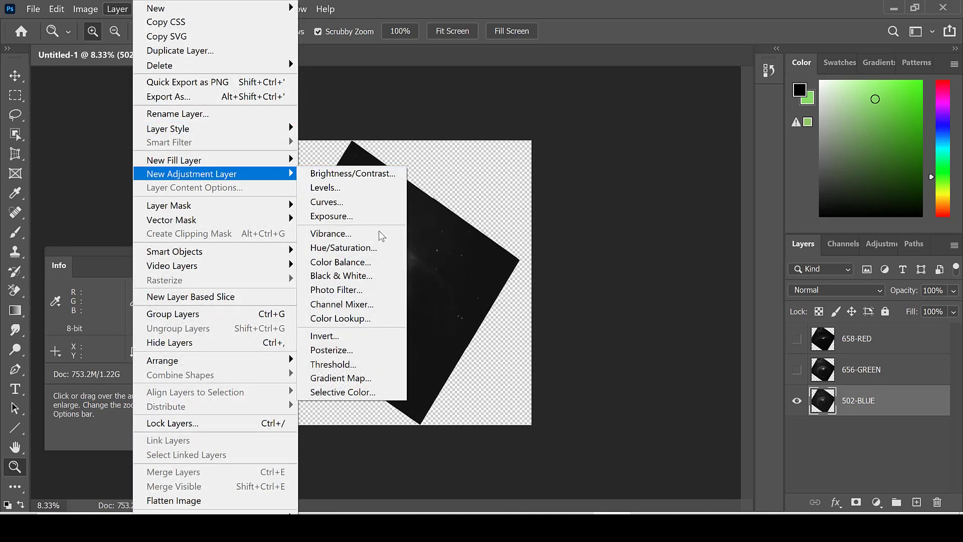
left_click(378, 243)
left_click(231, 155)
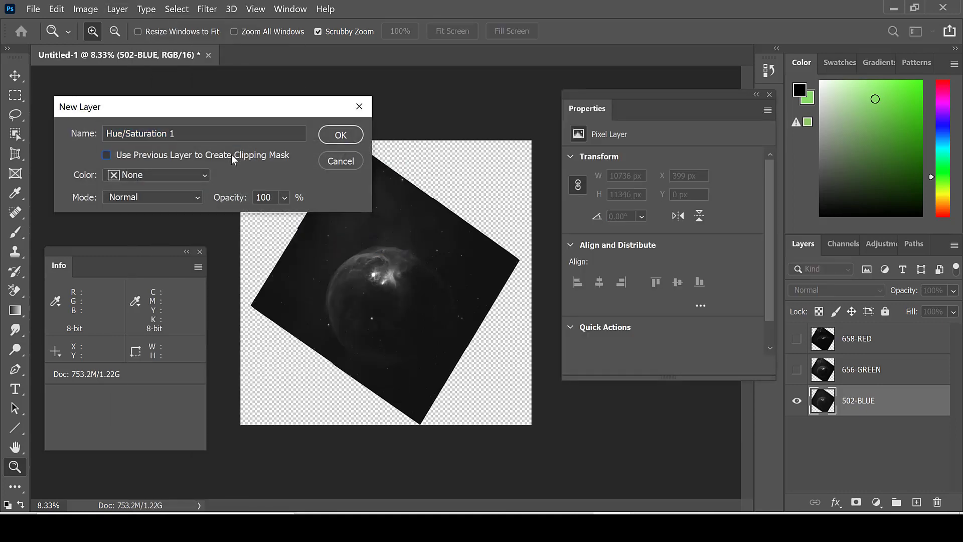
left_click(357, 134)
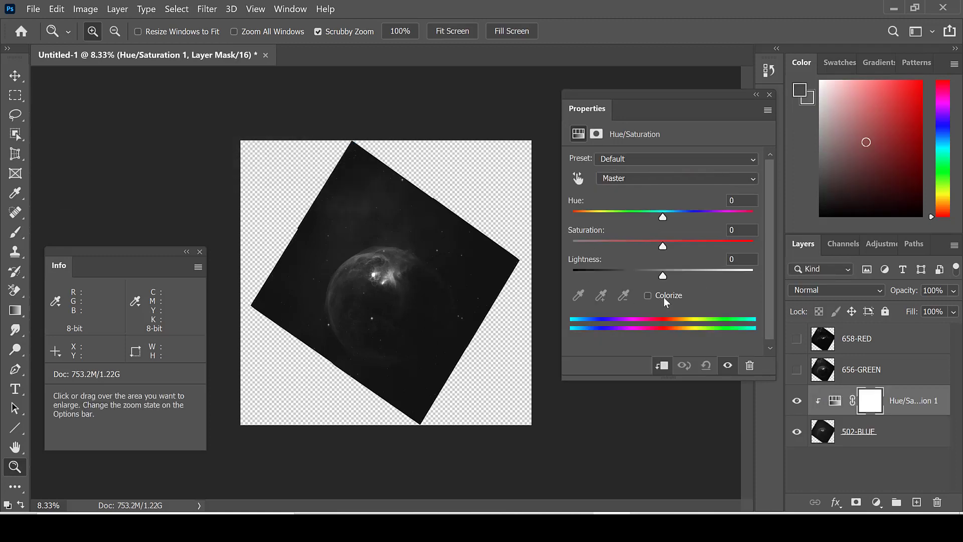
- Colorize it with Hue 240, Saturation 100, Lightness -50, then show 656-GREEN again
left_click(664, 297)
left_click(749, 205)
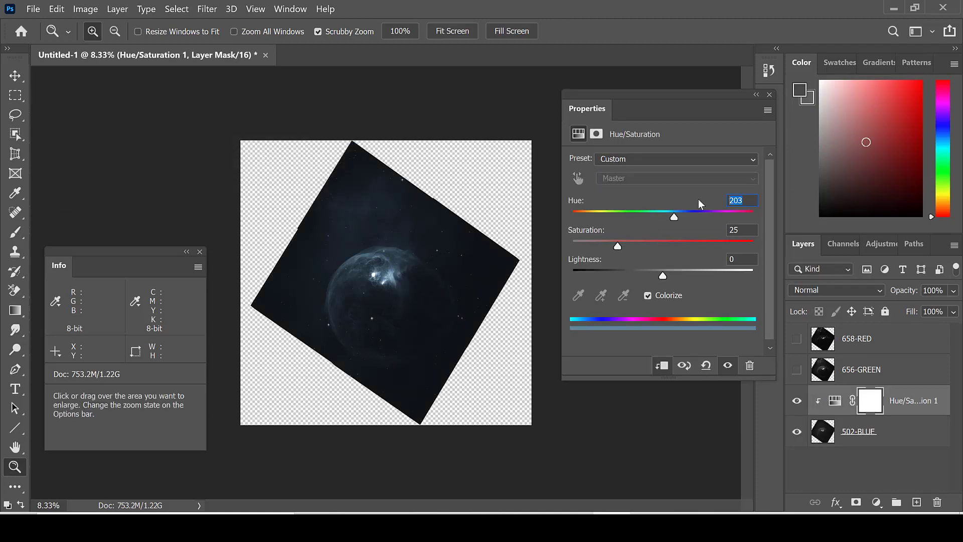
type("240")
key("Return")
key("Tab")
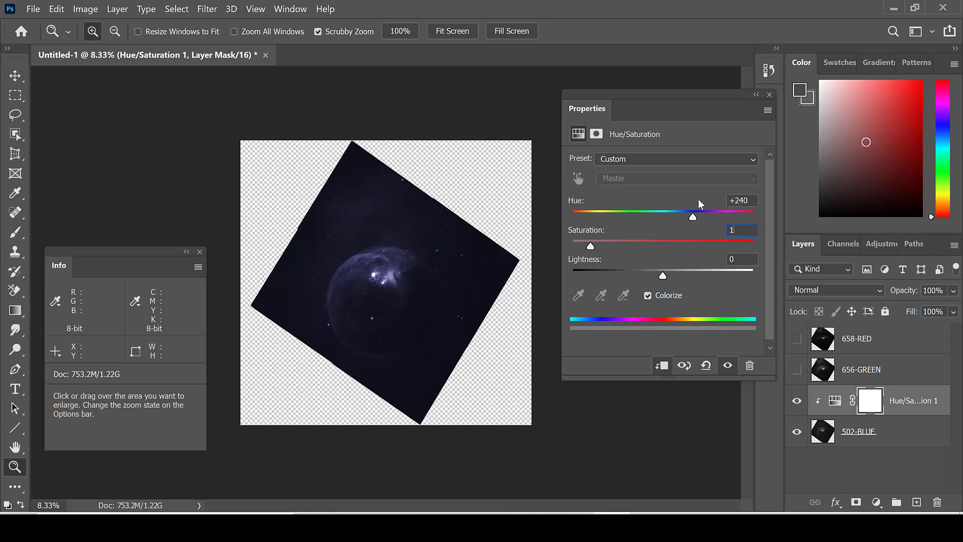
type("100")
key("Tab")
type("-50")
key("Return")
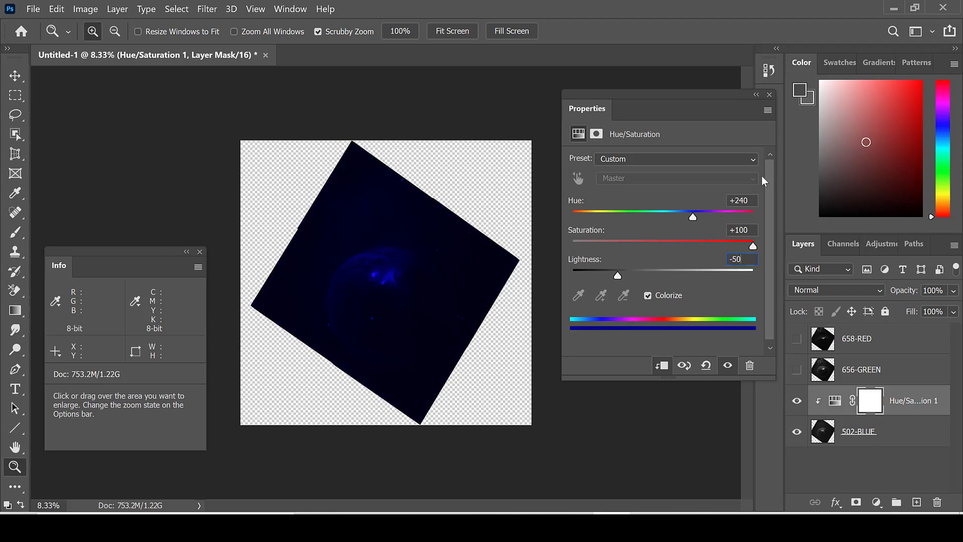
left_click(769, 95)
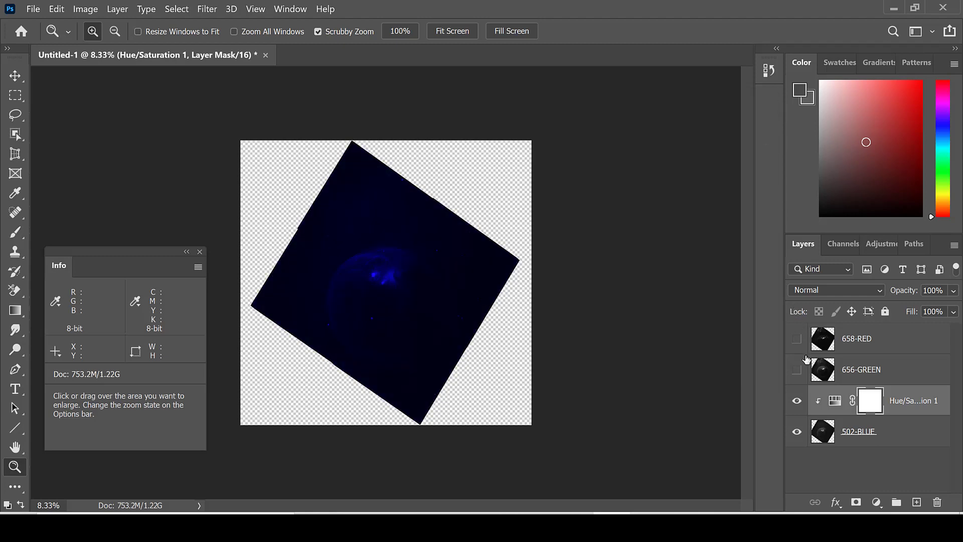
left_click(797, 369)
- Add a Hue/Saturation adjustment layer clipped to 656-GREEN
left_click(831, 358)
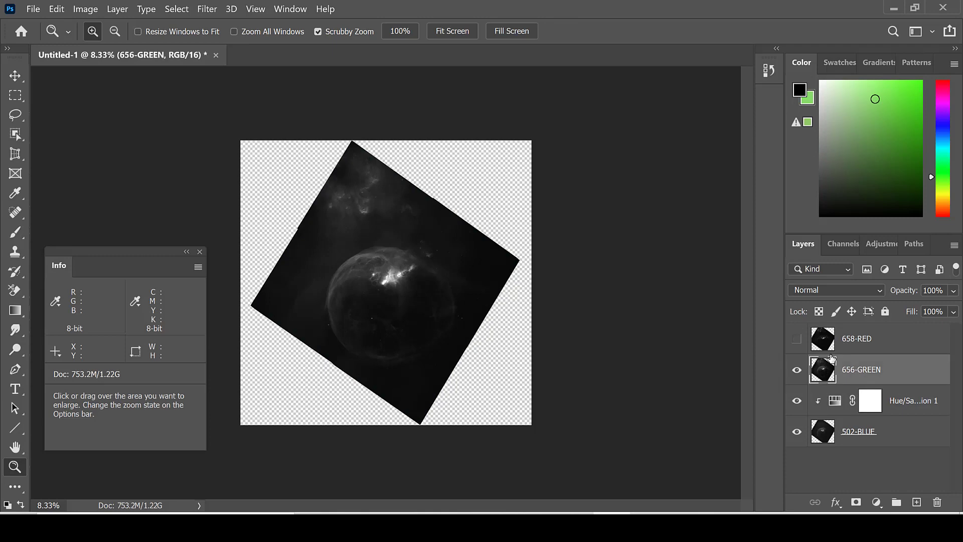
left_click(118, 9)
mouse_move(237, 172)
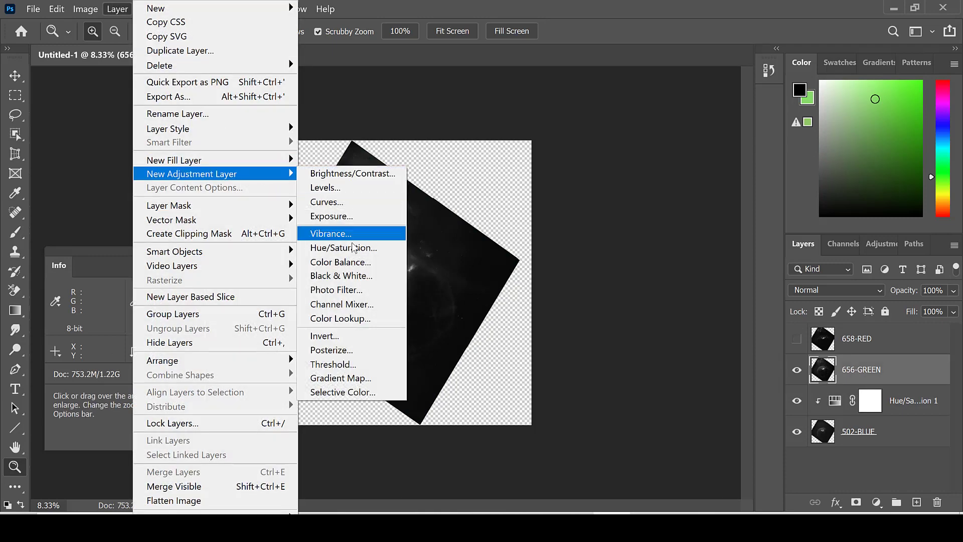
left_click(354, 247)
left_click(257, 153)
left_click(336, 135)
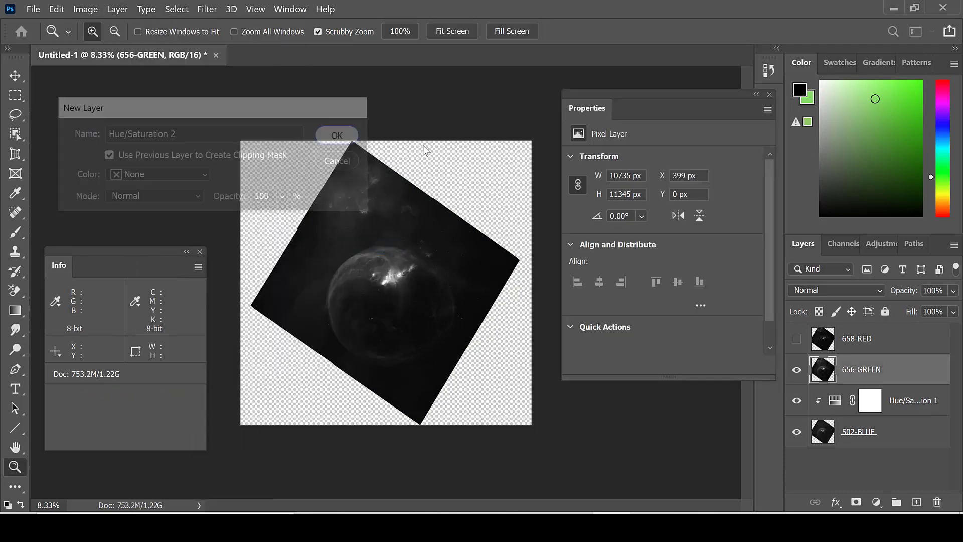
- Colorize it green with Hue 120, Saturation 100 and Lightness -50
left_click(667, 295)
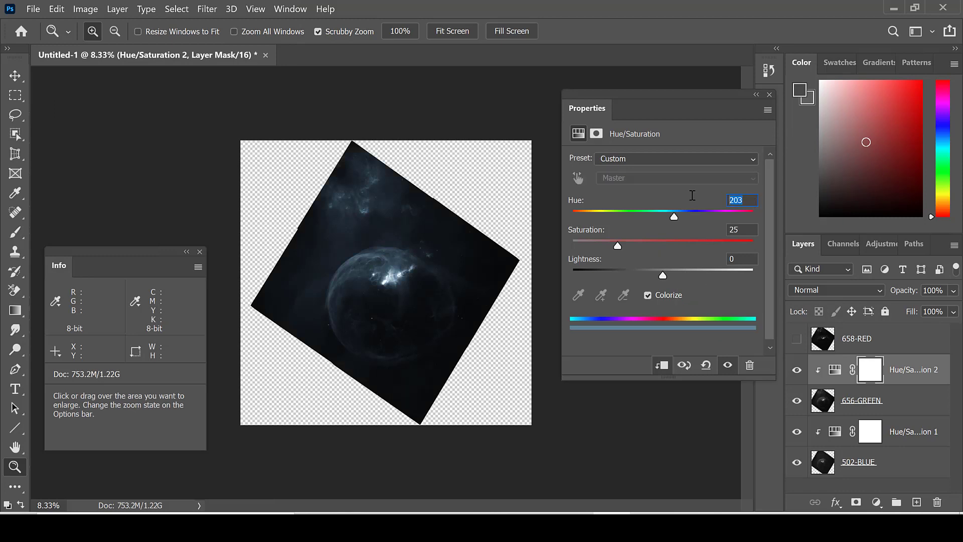
type("120")
key("Tab")
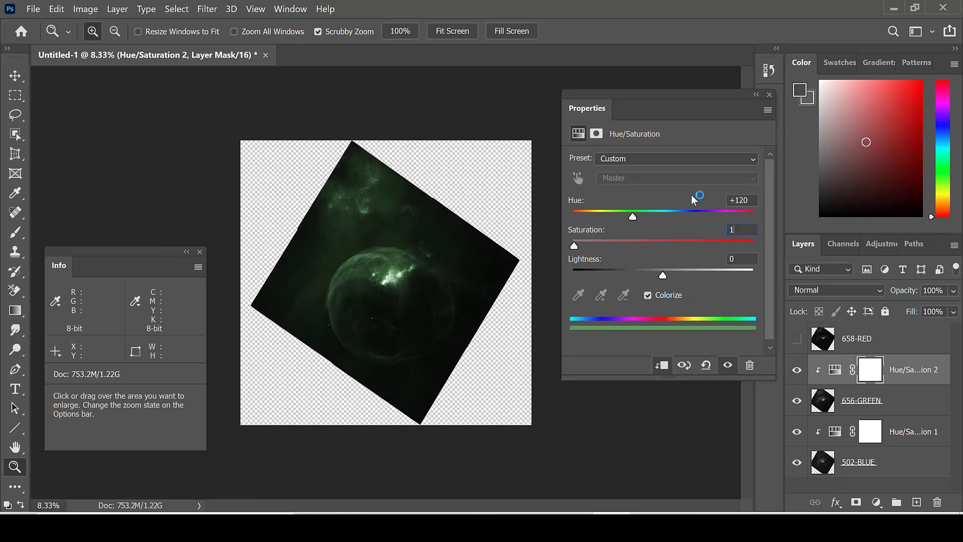
type("100")
key("Tab")
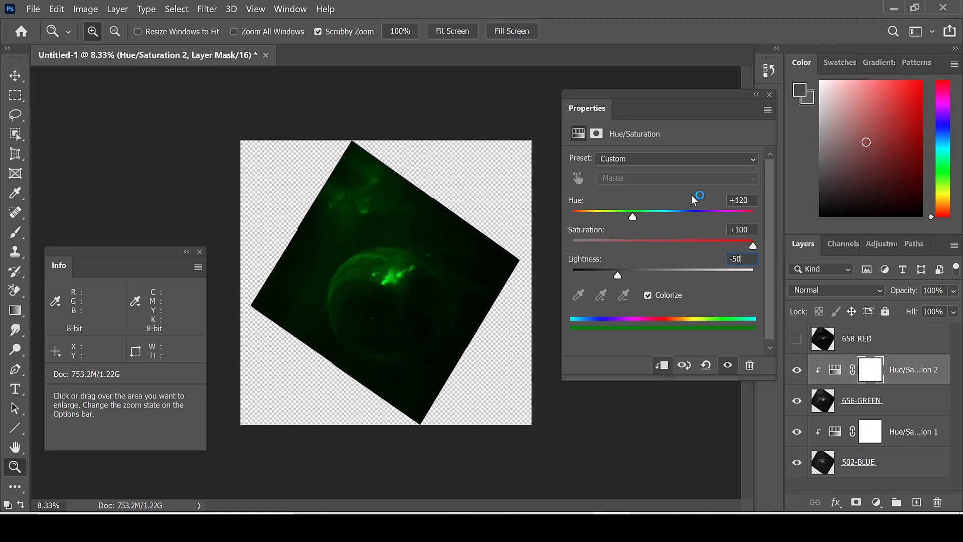
left_click(769, 95)
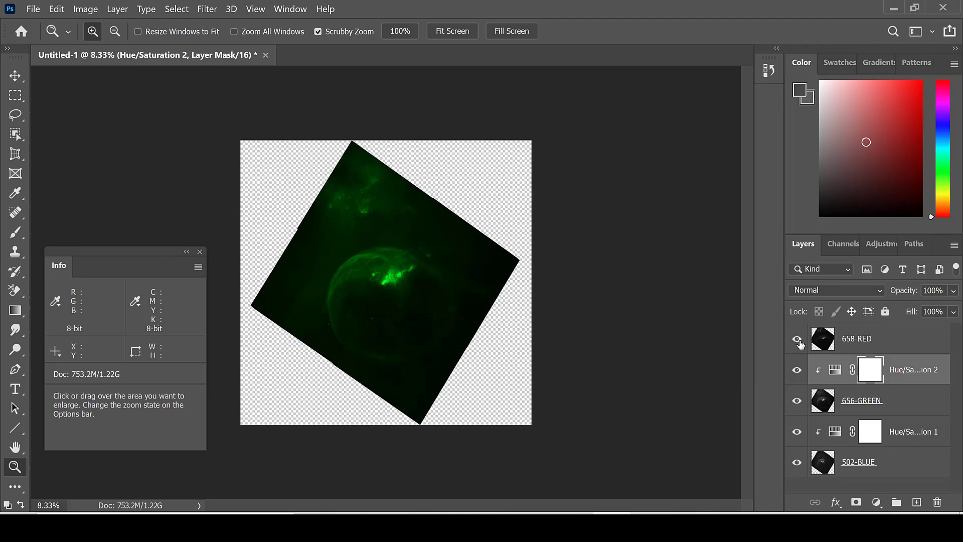
- Show and select 658-RED, then add a Hue/Saturation adjustment layer clipped to it
left_click(797, 339)
left_click(858, 340)
left_click(118, 9)
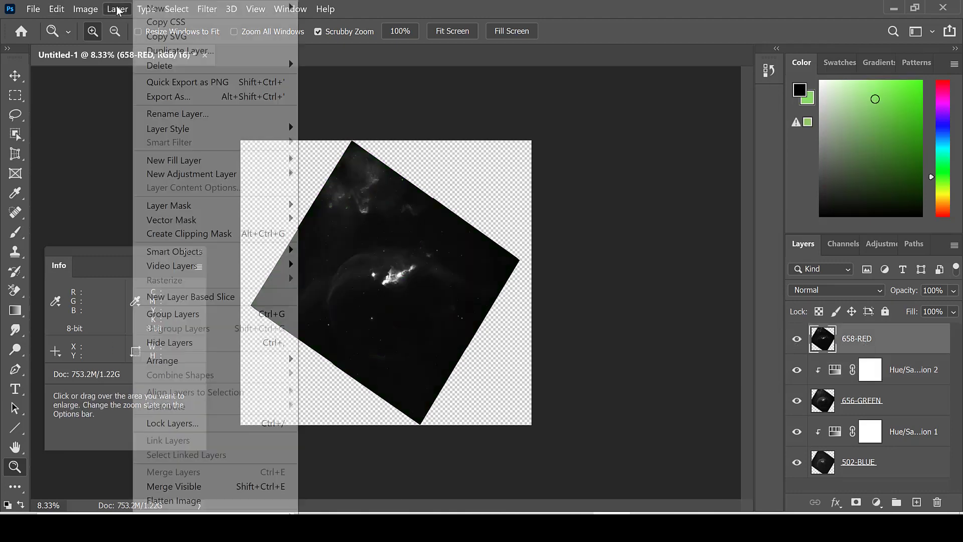
mouse_move(276, 176)
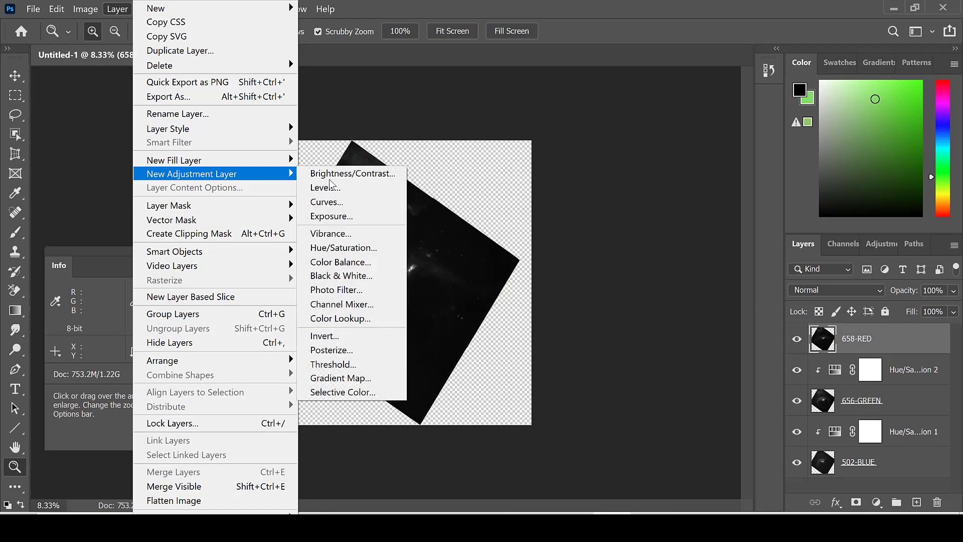
left_click(344, 248)
left_click(261, 153)
left_click(338, 134)
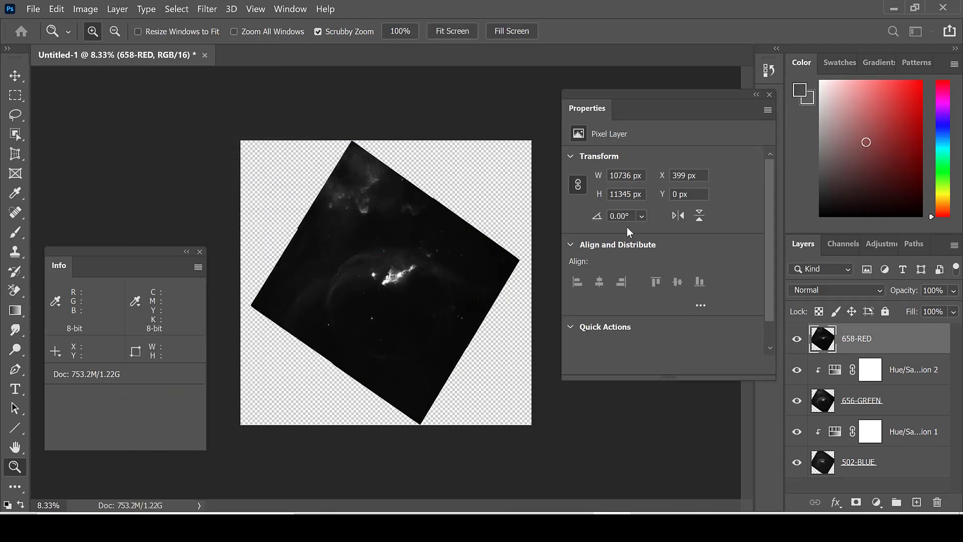
- Colorize it dark red with Hue 0, Saturation 100 and Lightness -50
left_click(661, 296)
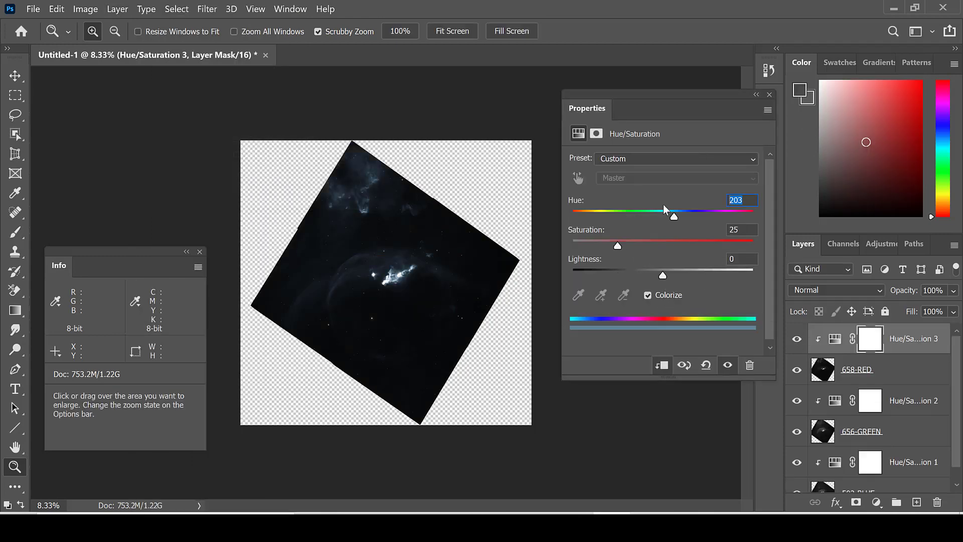
type("0")
key("Tab")
type("100")
key("Tab")
type("-5")
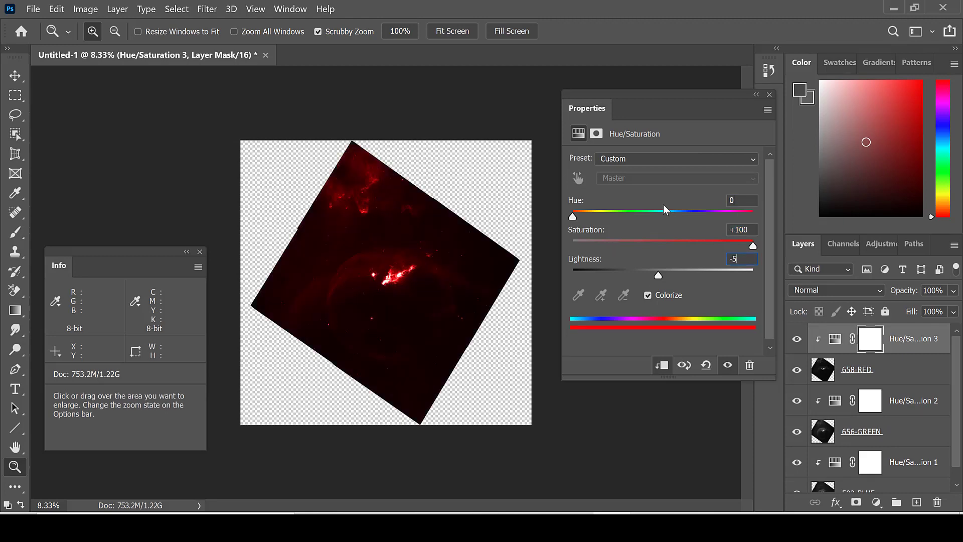
type("0")
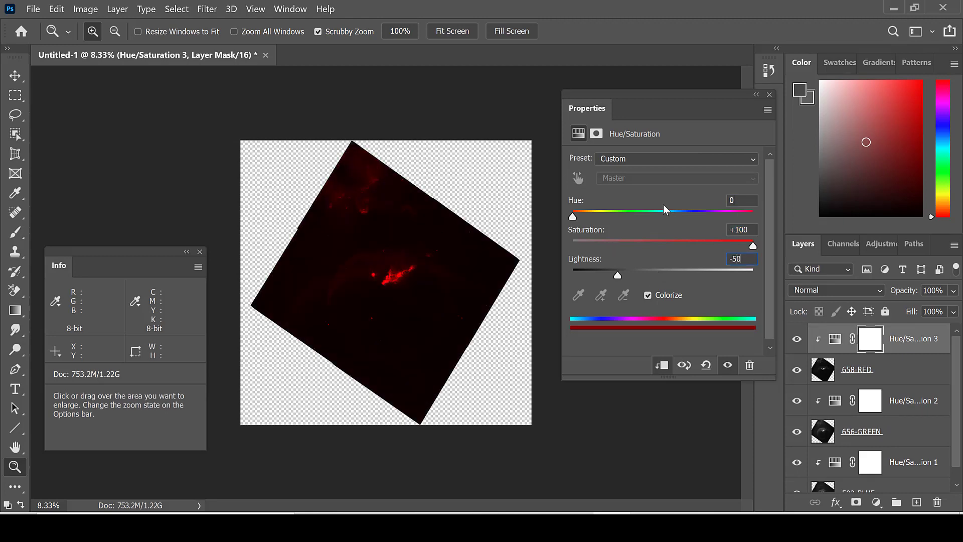
left_click(770, 95)
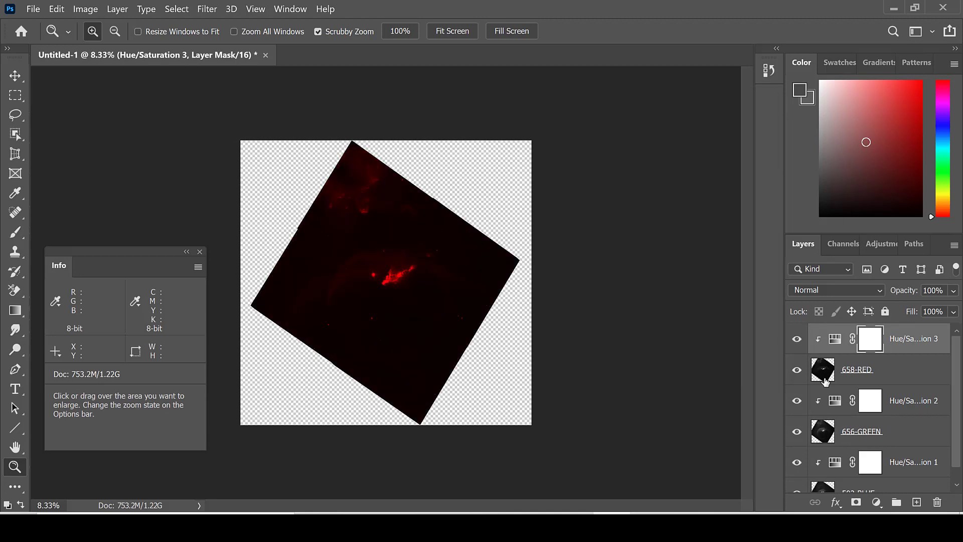
- Switch the 658-RED and 656-GREEN layers to Lighten blend mode, then select the top adjustment layer
left_click(904, 374)
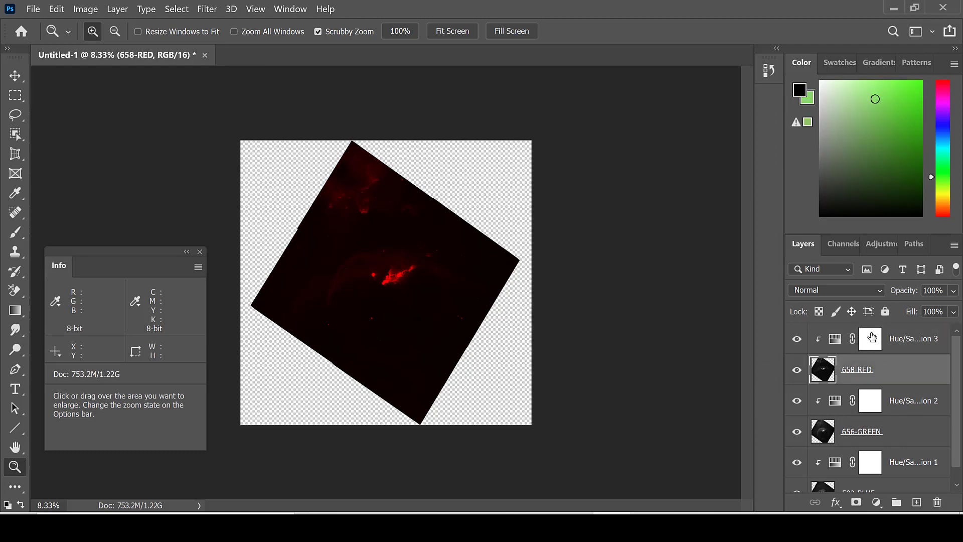
left_click(866, 290)
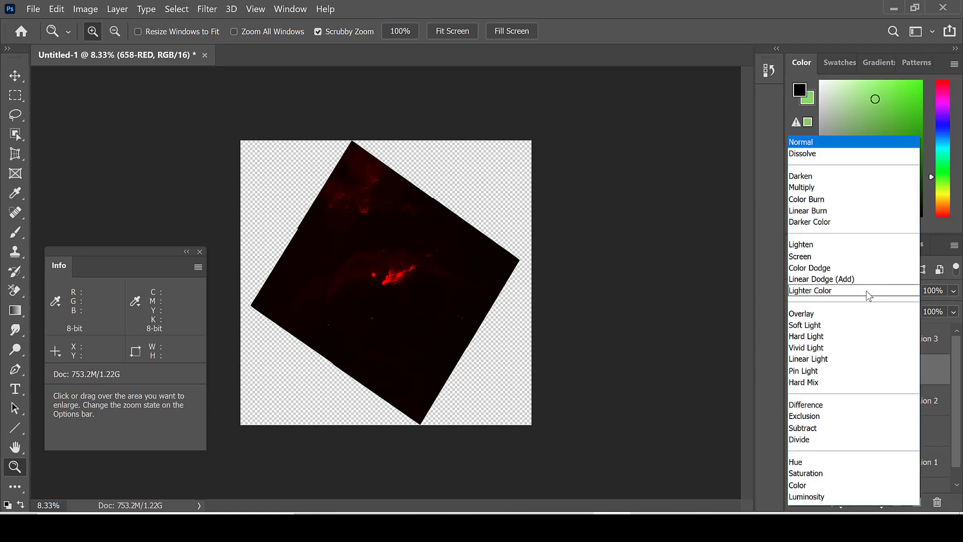
left_click(848, 244)
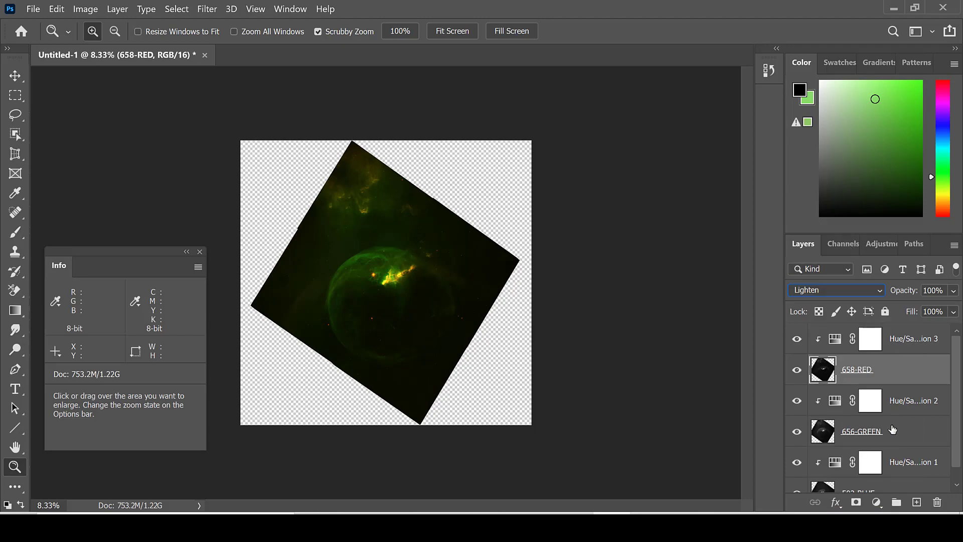
left_click(891, 440)
left_click(836, 291)
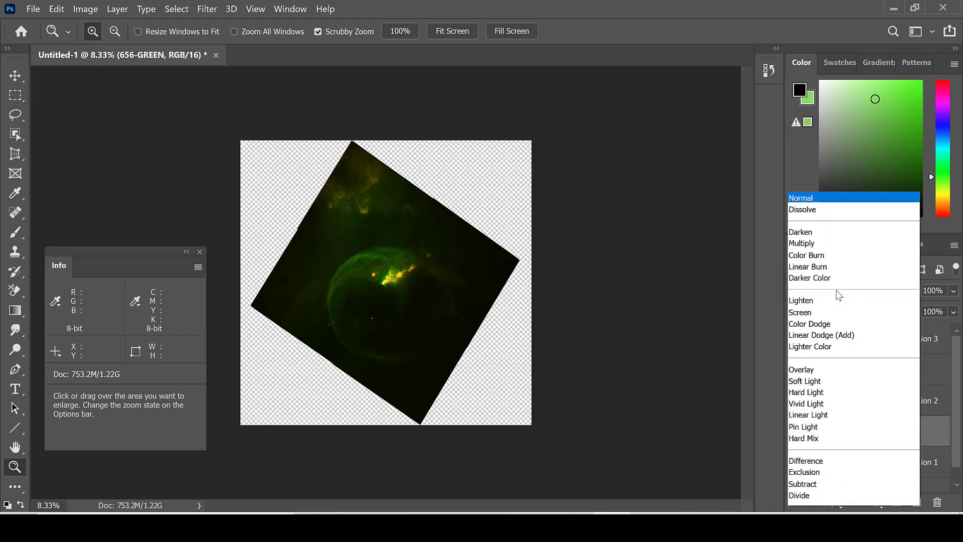
left_click(819, 244)
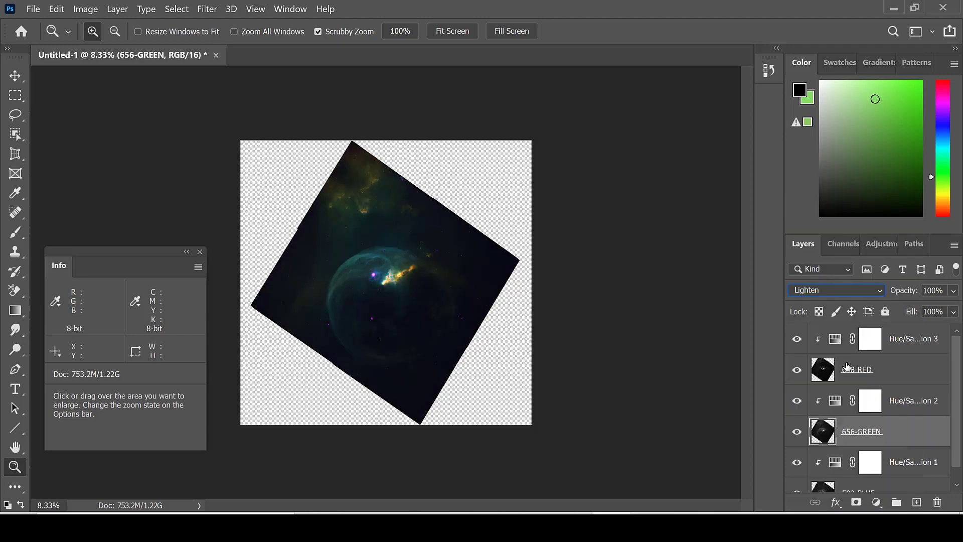
left_click(886, 346)
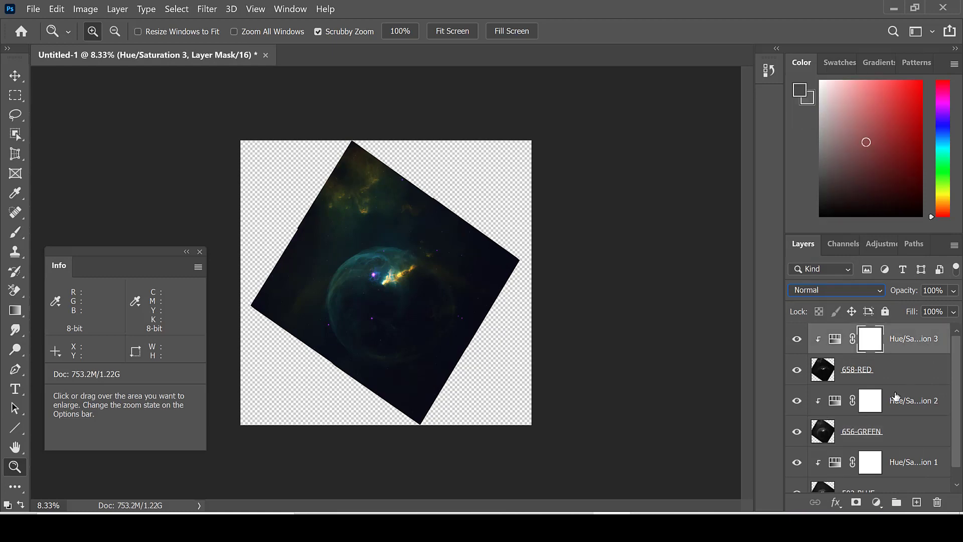
scroll(896, 397, "down", 1)
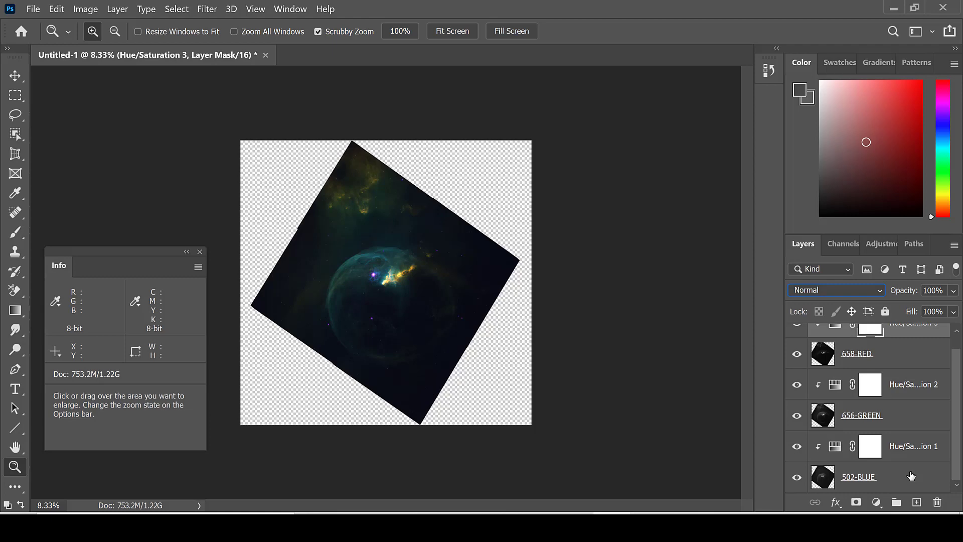
- Flatten all layers down to 502-BLUE into one Background and duplicate it with Ctrl+J
left_click(911, 476, "shift")
right_click(911, 475)
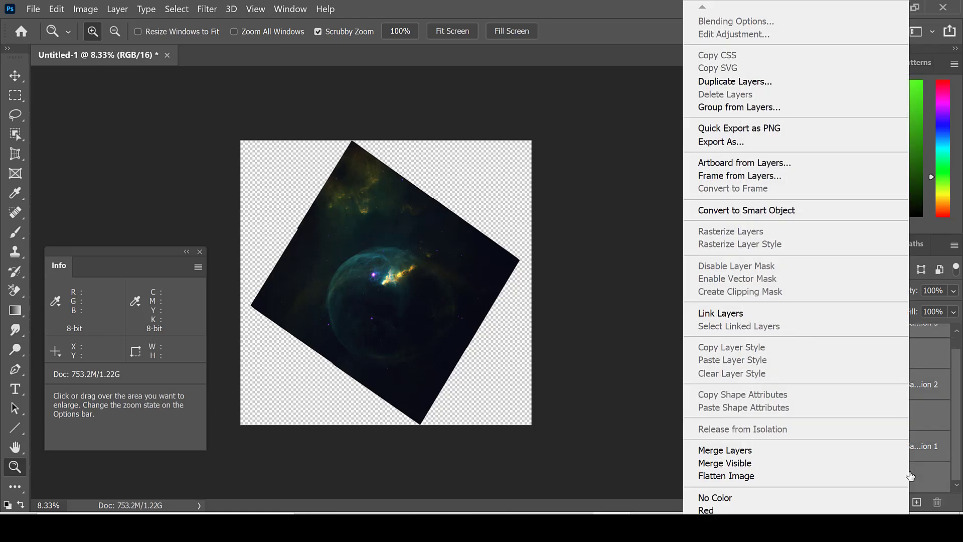
left_click(862, 480)
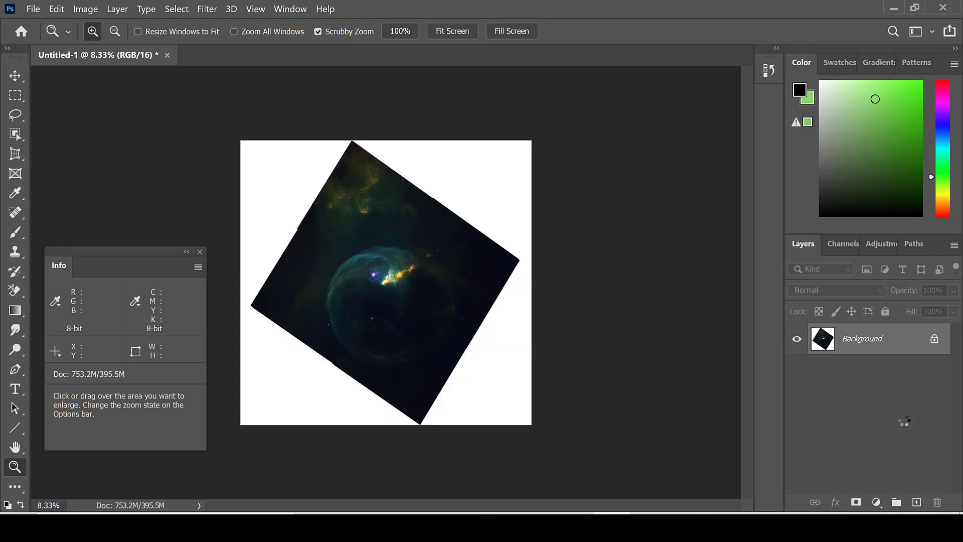
key("ctrl+j")
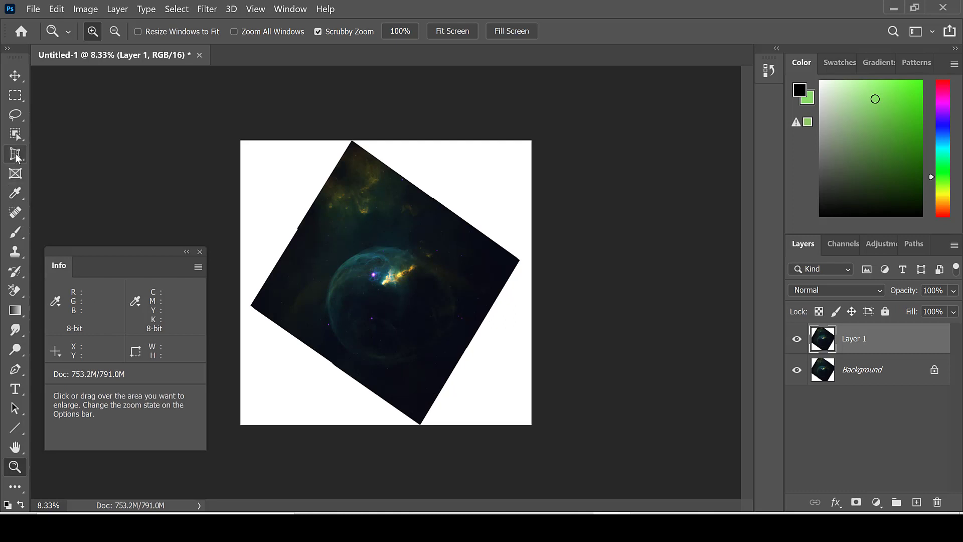
- Perspective-crop Untitled-1 by pinning the crop box's four corners to the tilted image's corners
left_click(16, 155)
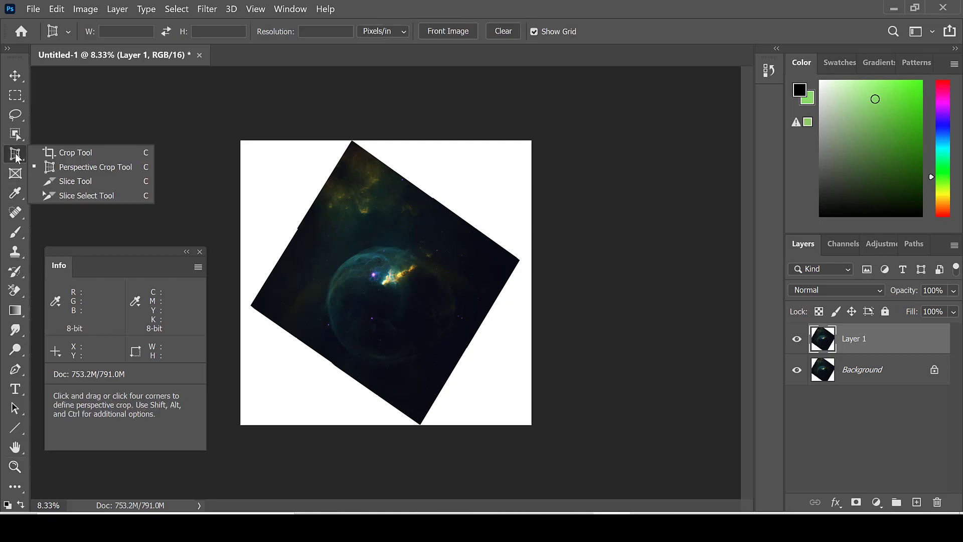
left_click(80, 167)
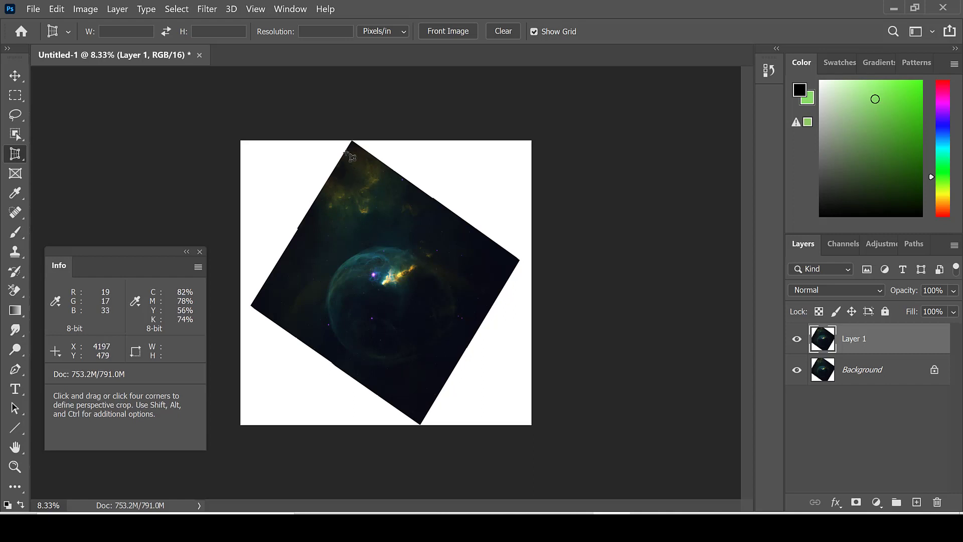
mouse_move(345, 152)
left_mouse_down()
mouse_move(389, 158)
mouse_move(452, 243)
mouse_move(451, 276)
left_mouse_up()
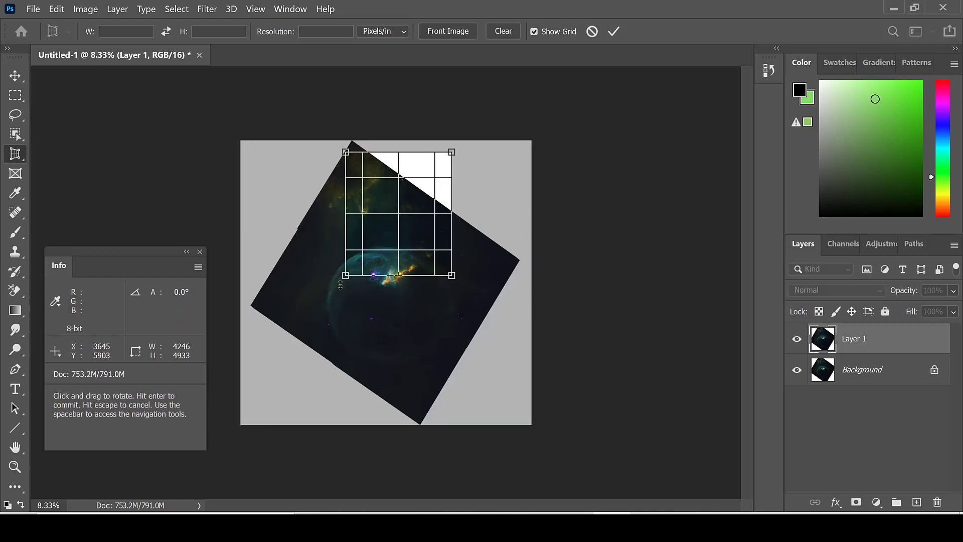
left_click_drag(345, 277, 249, 308)
left_click_drag(450, 281, 419, 435)
left_click_drag(455, 160, 522, 259)
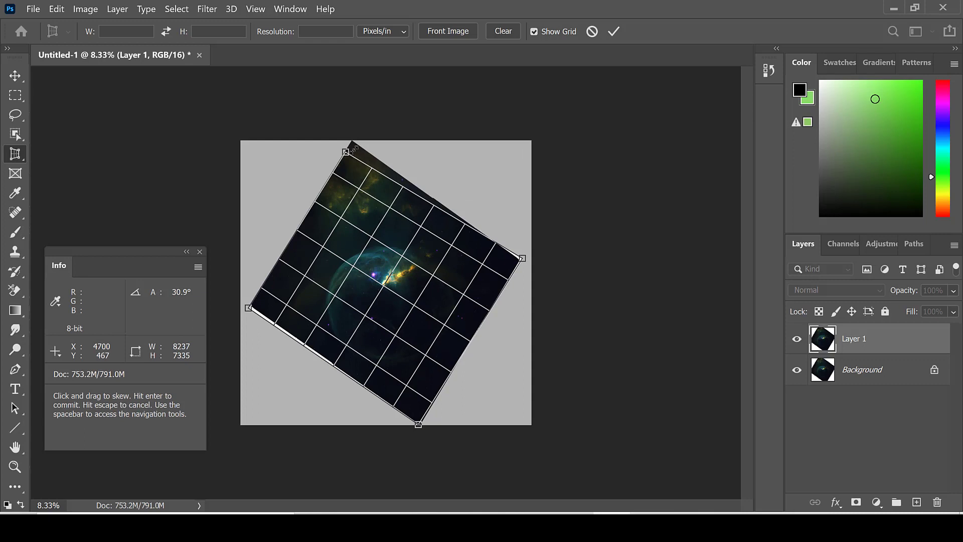
left_click_drag(353, 149, 352, 141)
right_click(338, 230)
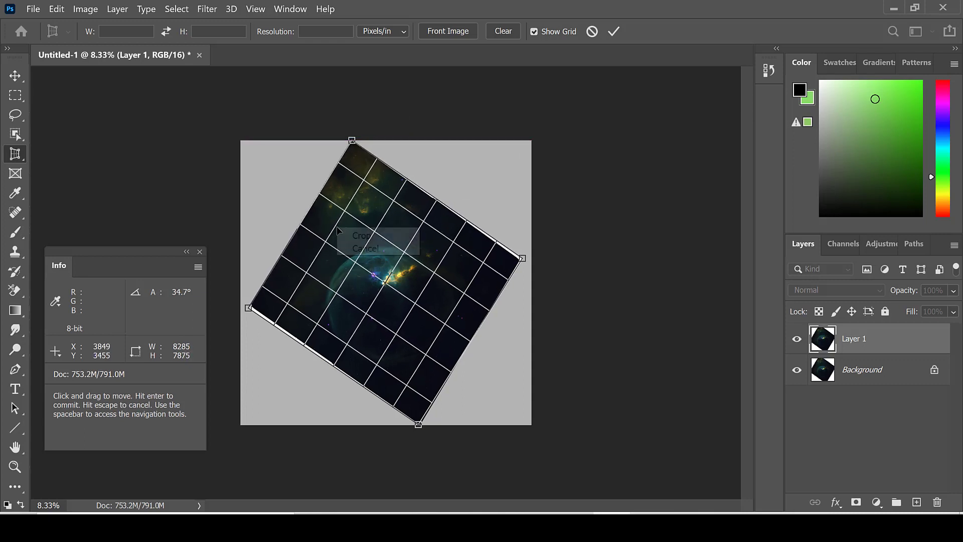
left_click(346, 234)
- Zoom in and draw a rectangular selection just inside the white edge slivers
key("z")
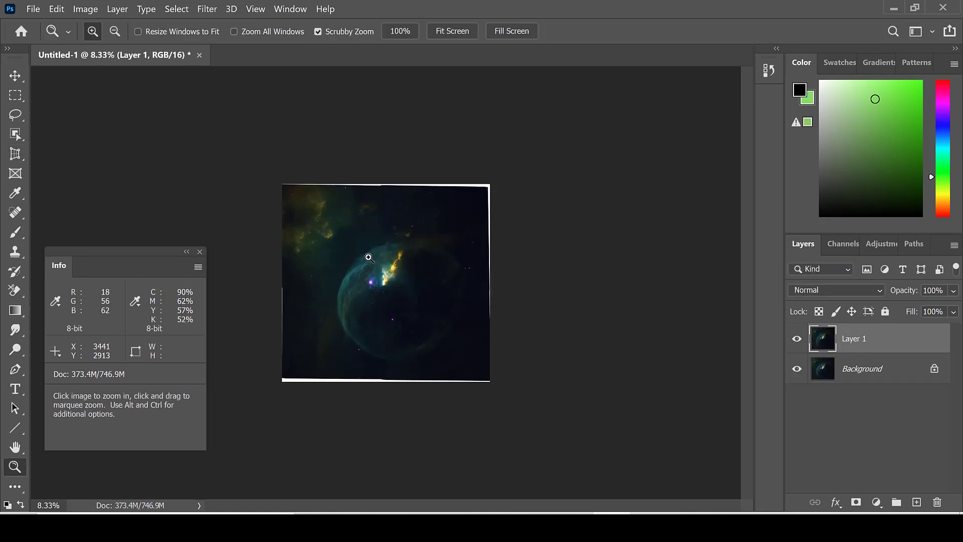
left_click(367, 257)
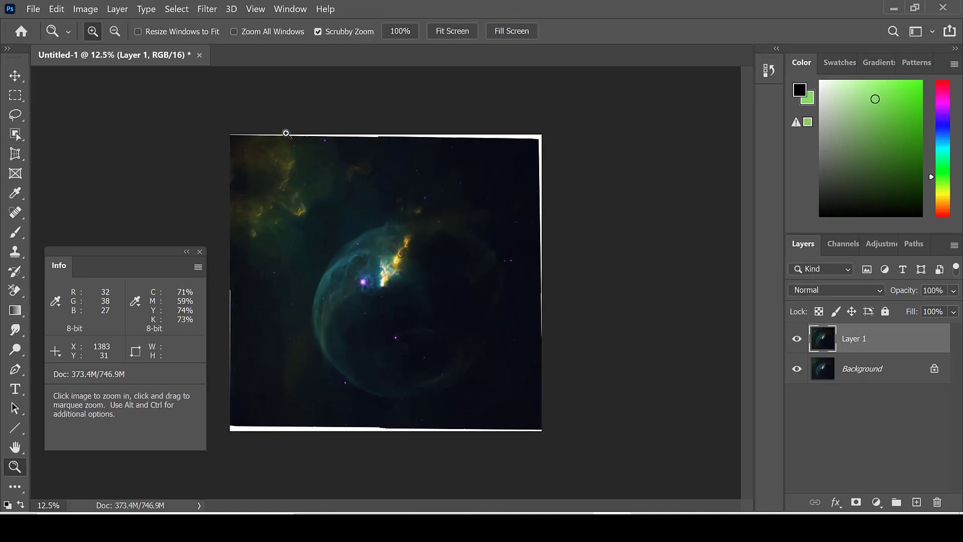
left_click(15, 95)
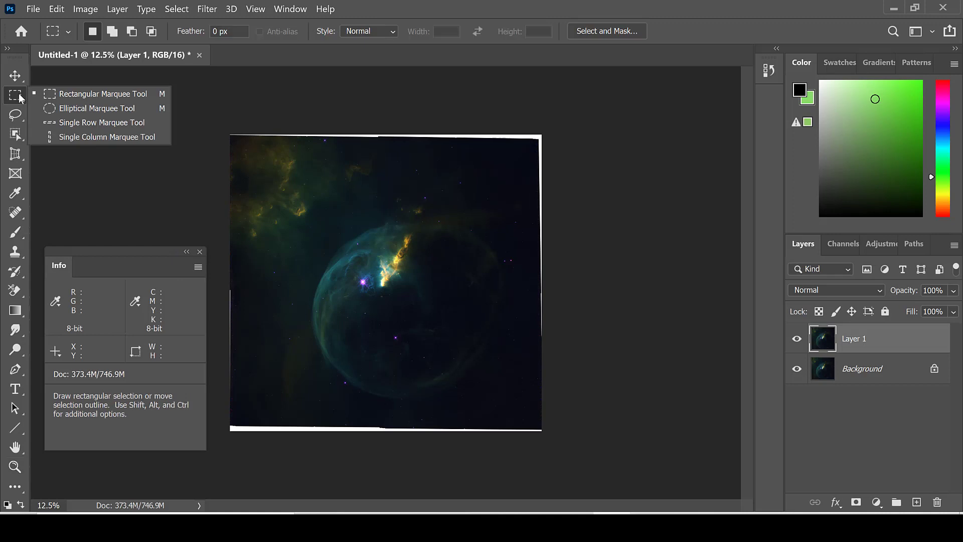
left_click(75, 94)
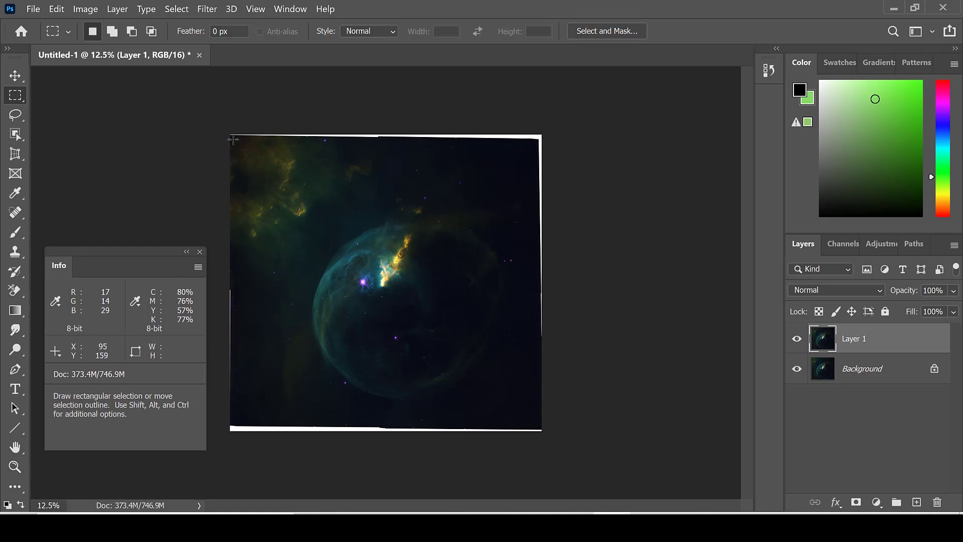
left_click_drag(231, 137, 537, 424)
- Crop the image to the 8175 × 7638 px selection, then deselect it
left_click(87, 9)
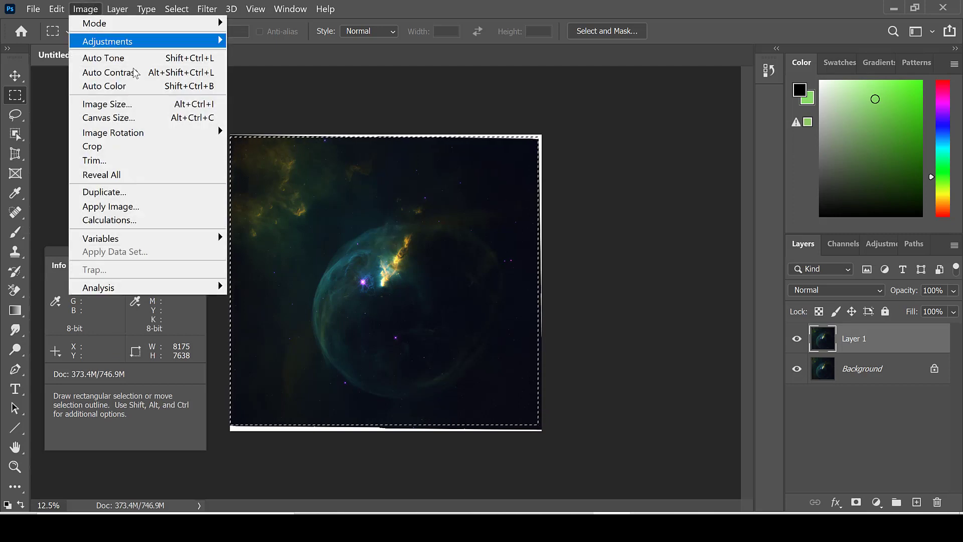
left_click(163, 147)
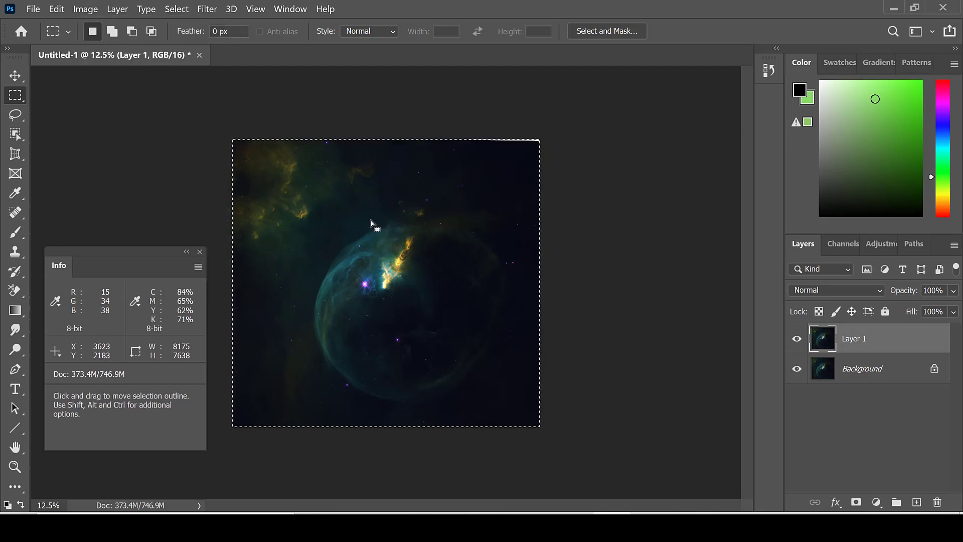
right_click(331, 193)
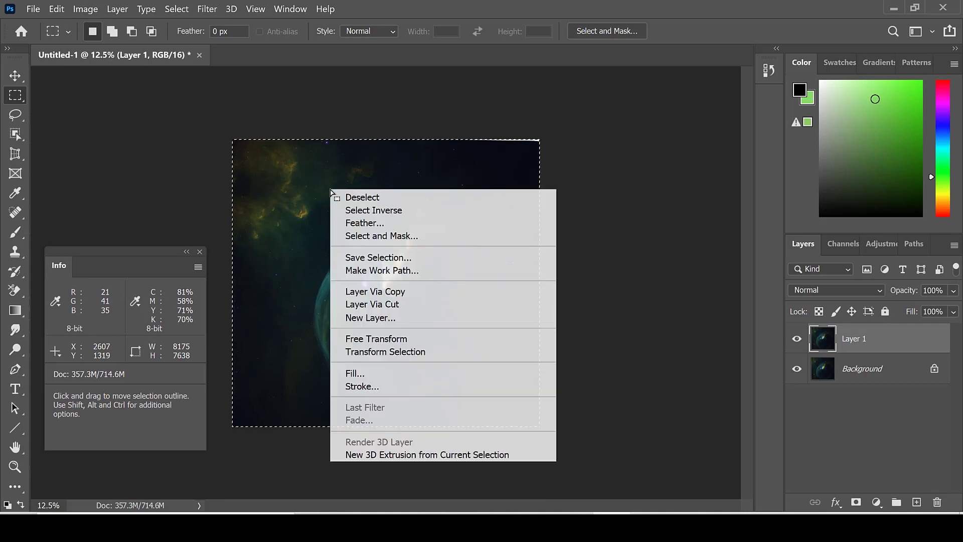
left_click(346, 196)
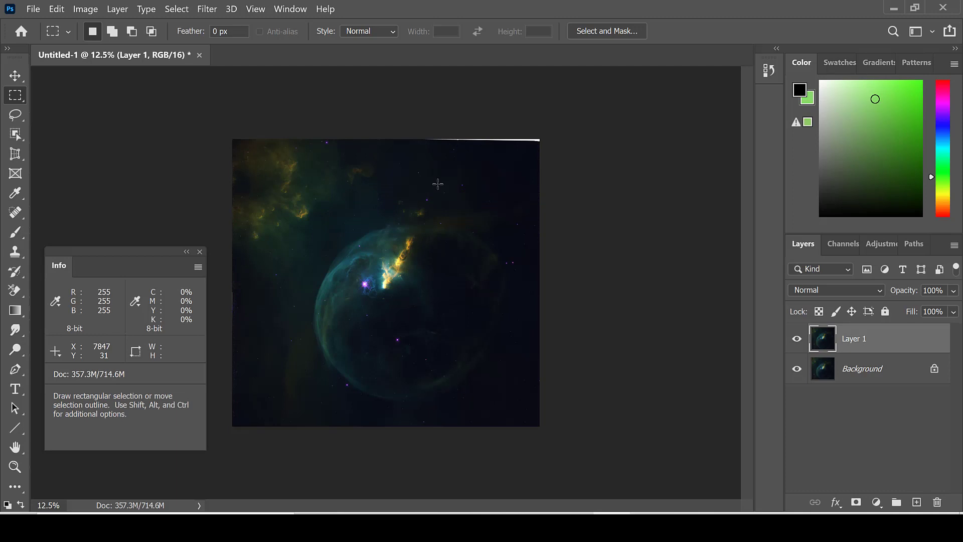
- Zoom in toward the top-right edge until the view reaches 66.7%
left_click(15, 467)
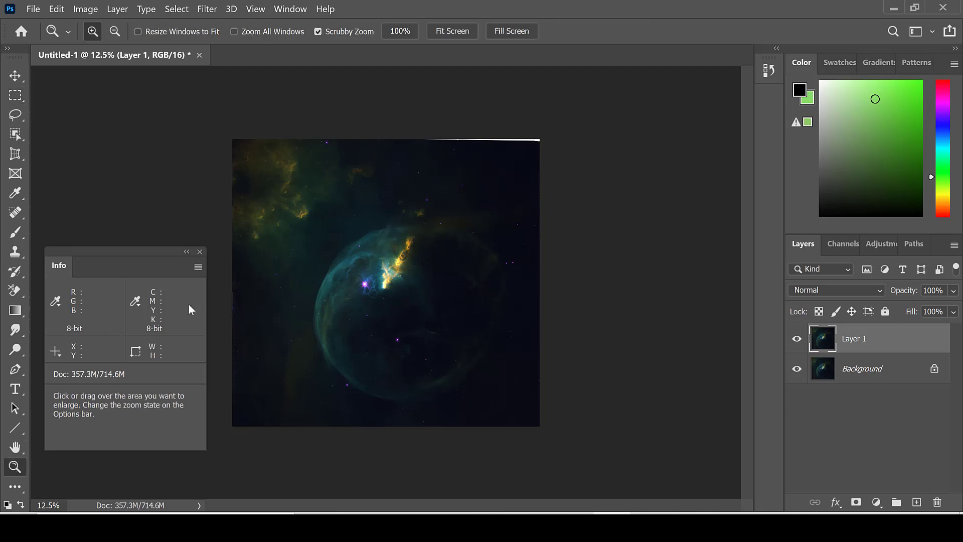
left_click(231, 299)
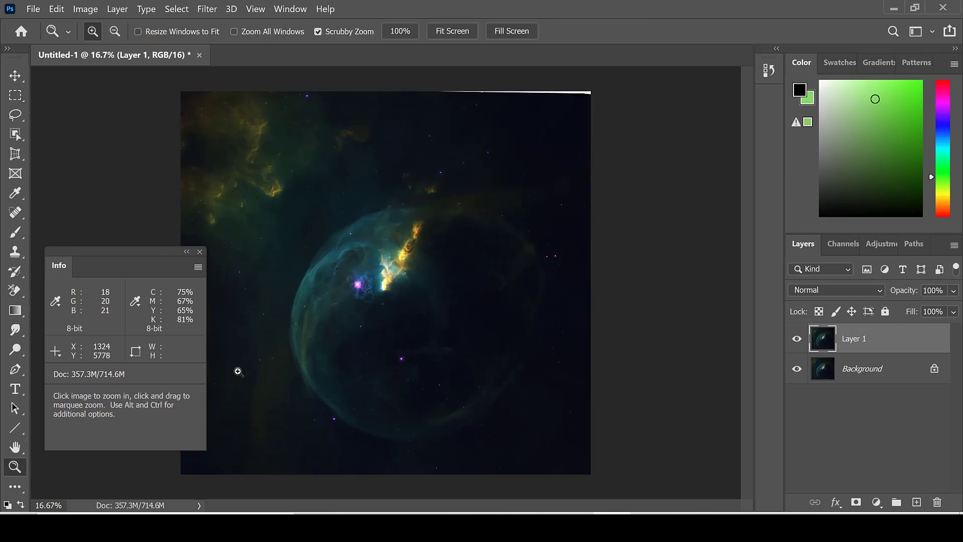
left_click(545, 106)
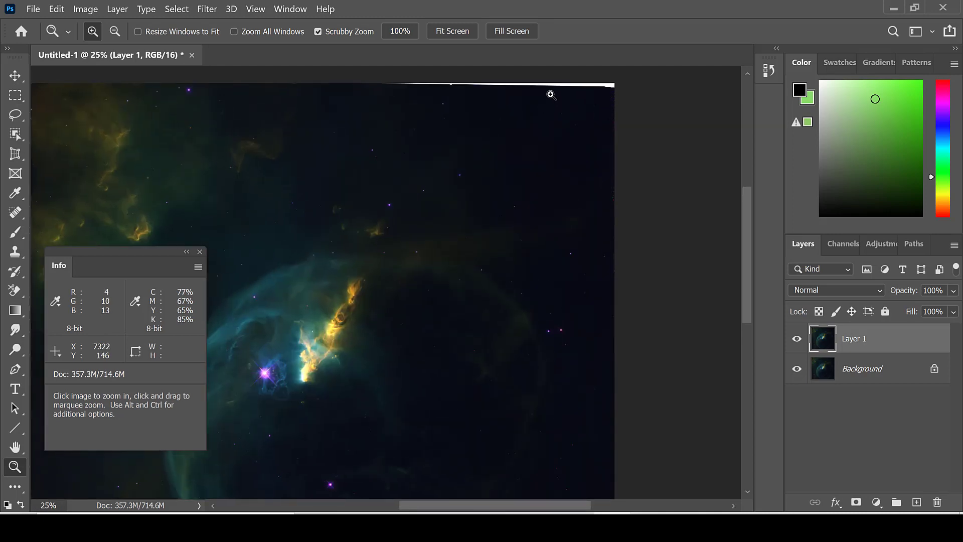
left_click(549, 94)
left_click(539, 103)
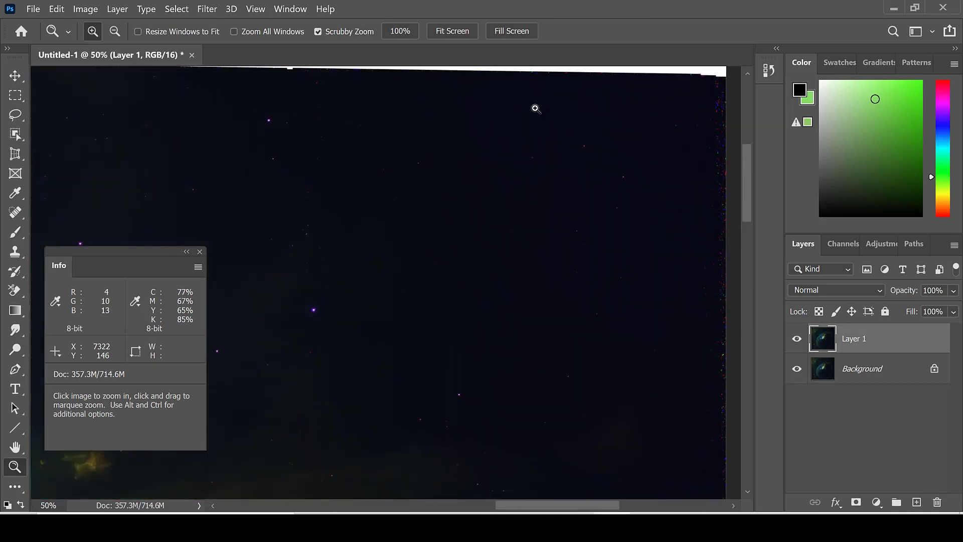
left_click(528, 122)
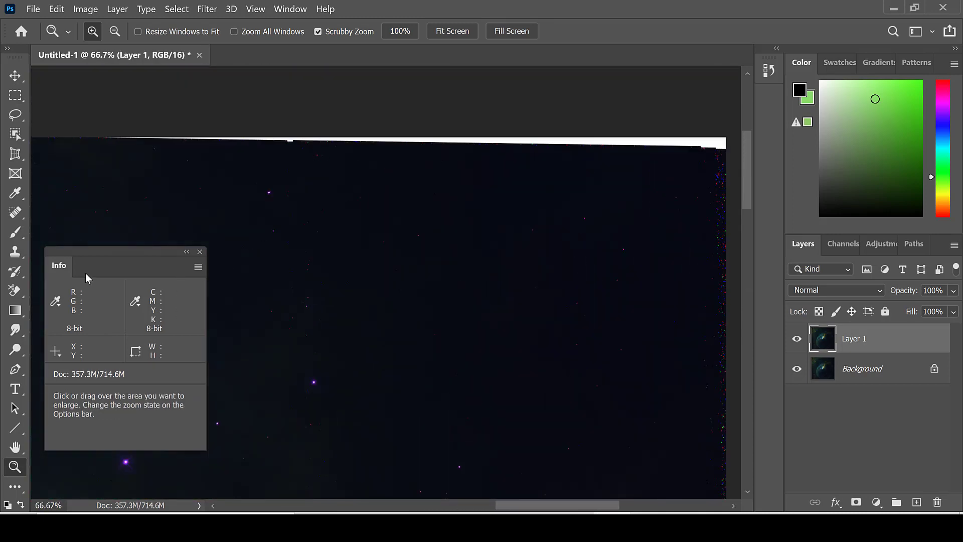
- Spot-heal the white strip along the entire top edge, including the top-right corner
left_click(17, 220)
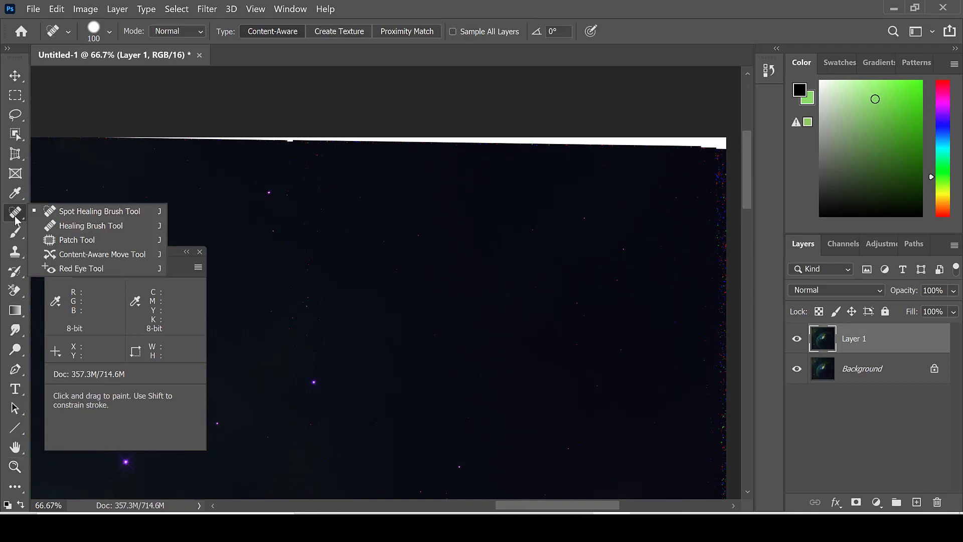
left_click(59, 218)
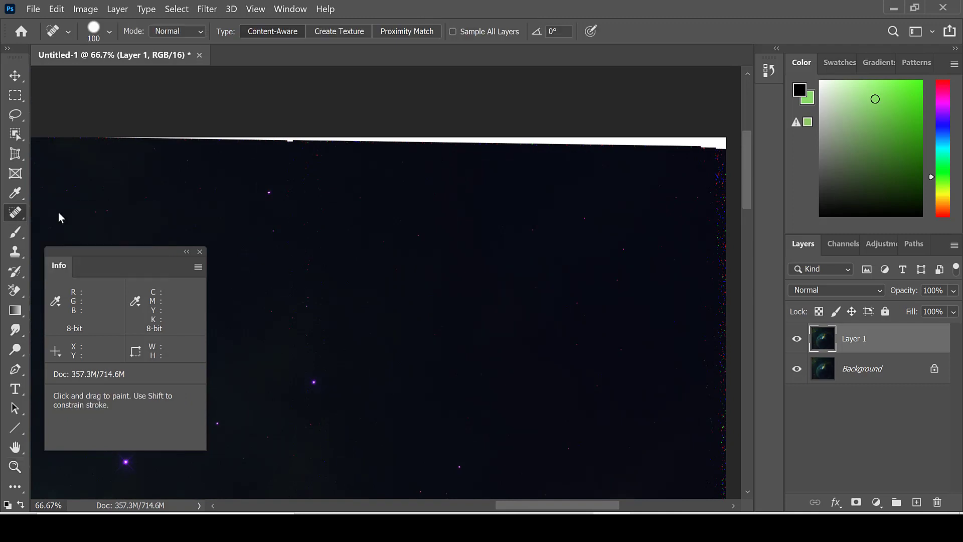
left_click(90, 139)
left_click_drag(134, 138, 354, 137)
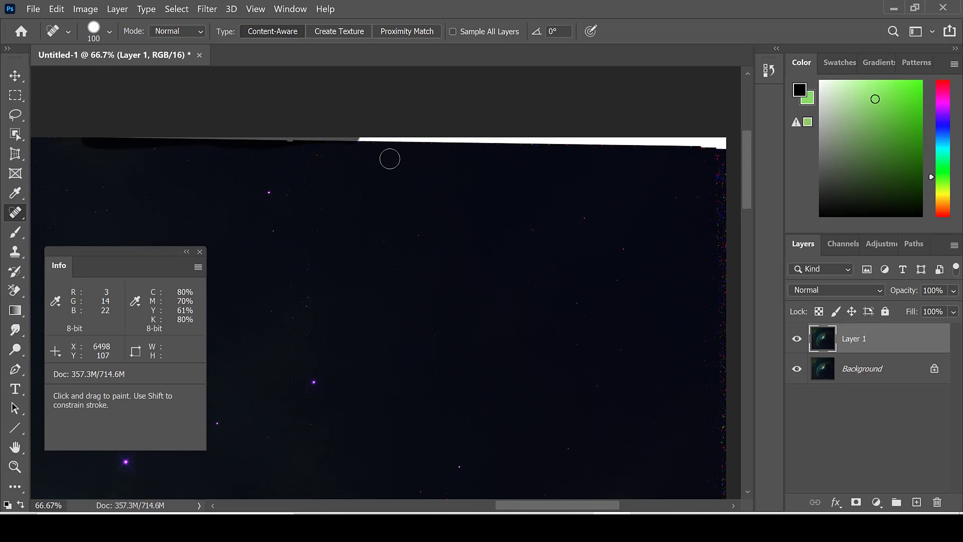
left_click_drag(350, 142, 584, 124)
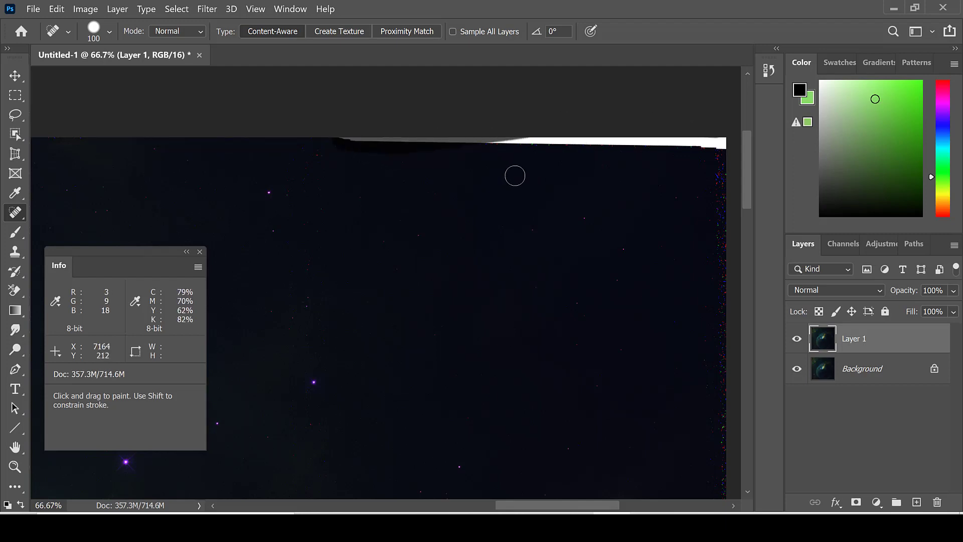
mouse_move(482, 138)
left_mouse_down()
mouse_move(591, 134)
mouse_move(642, 144)
mouse_move(735, 135)
left_mouse_up()
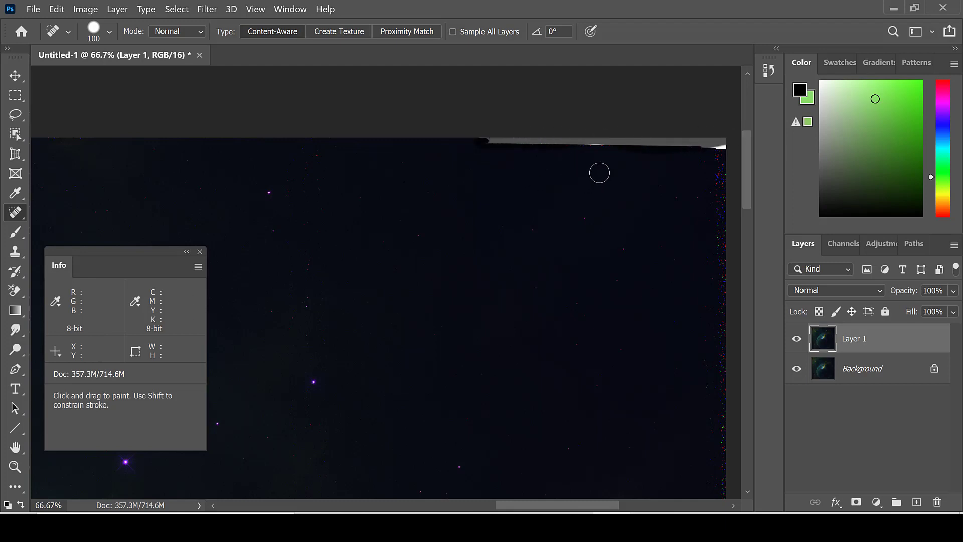
left_click(601, 146)
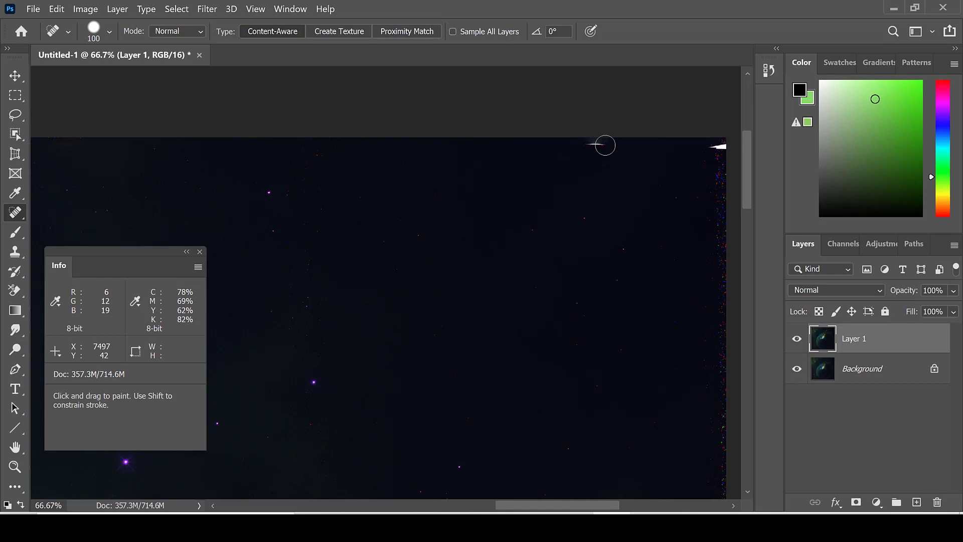
left_click(718, 147)
- Spot-heal the coloured noise down the right edge, then fit the image on screen
left_click_drag(596, 506, 615, 506)
scroll(645, 203, "down", 1)
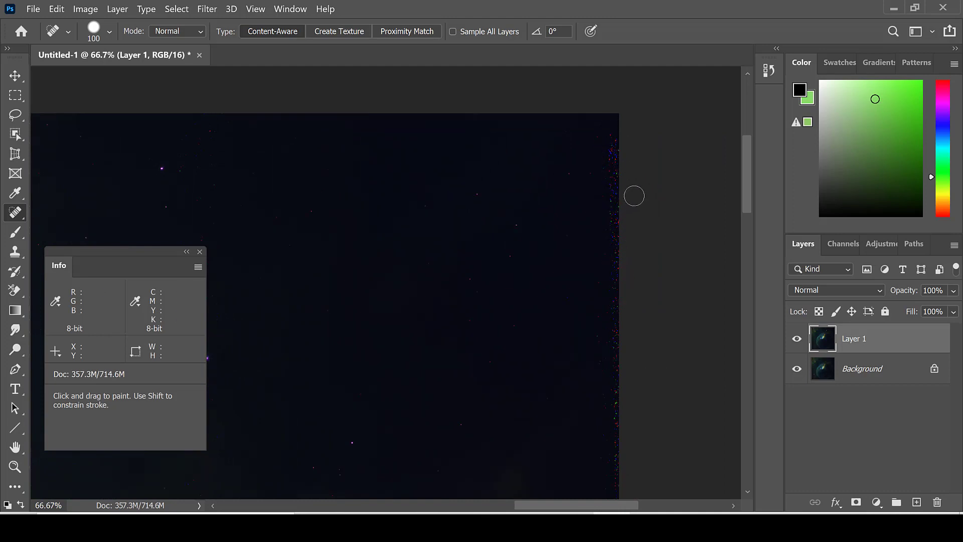
left_click_drag(612, 138, 610, 328)
left_click(15, 467)
left_click(450, 31)
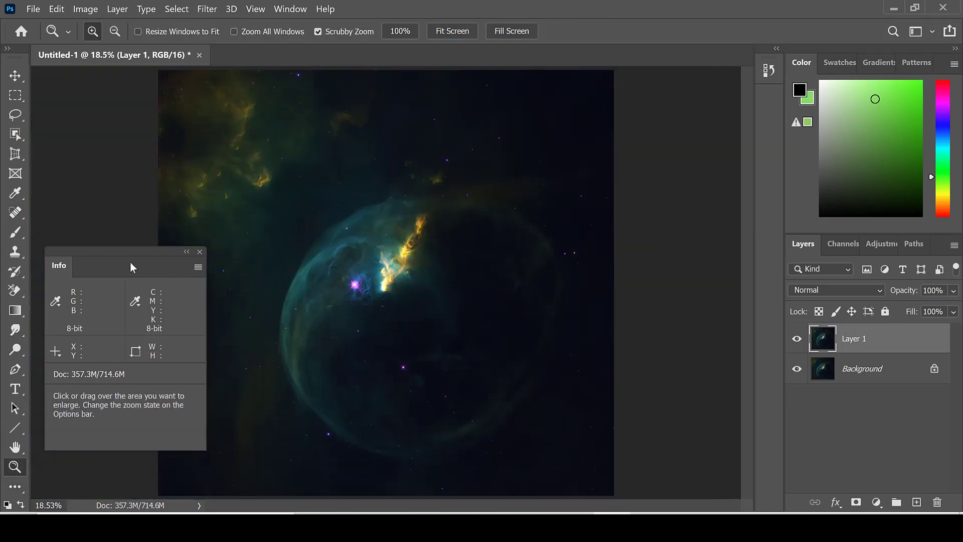
- Spot-heal the image's left edge, moving the pixel readouts out of the way and back
left_click_drag(145, 267, 617, 250)
key("j")
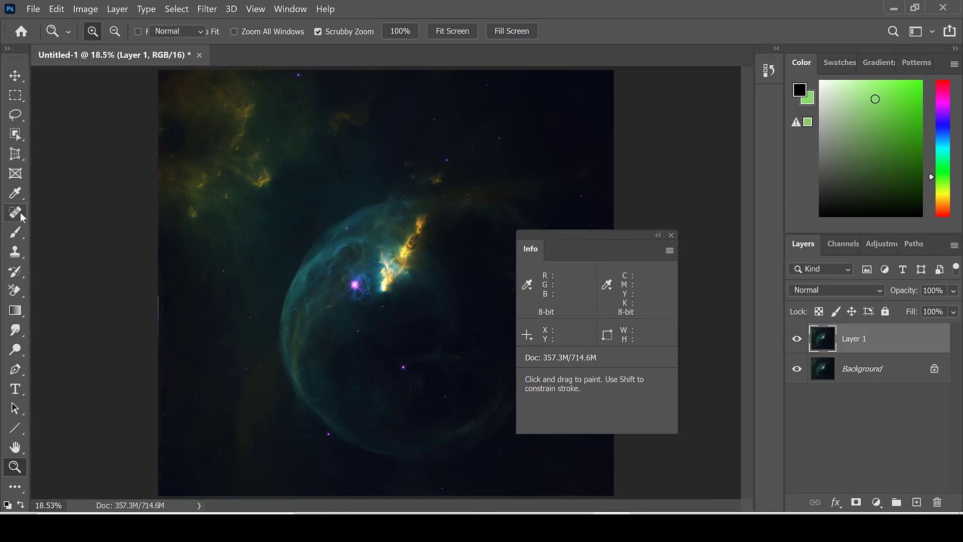
left_click_drag(158, 294, 158, 296)
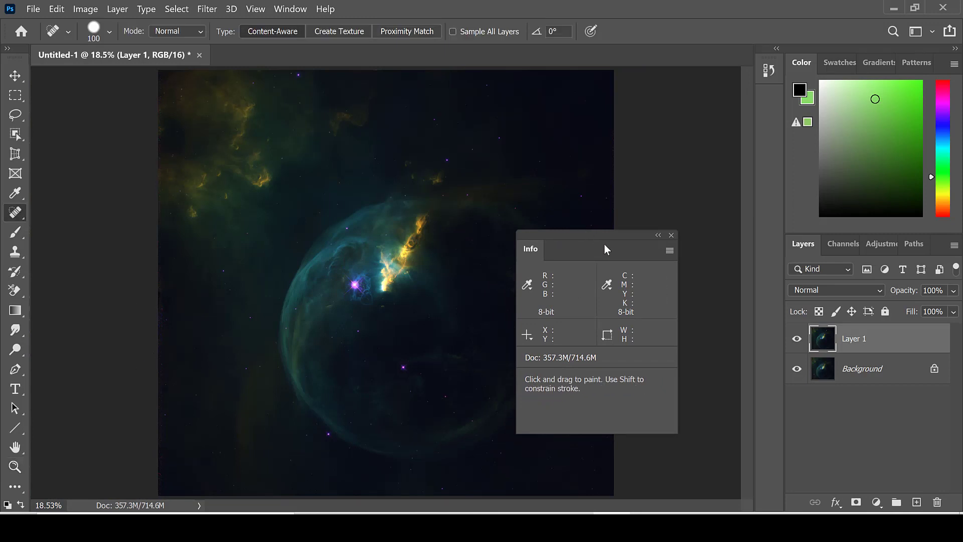
left_click_drag(579, 241, 121, 257)
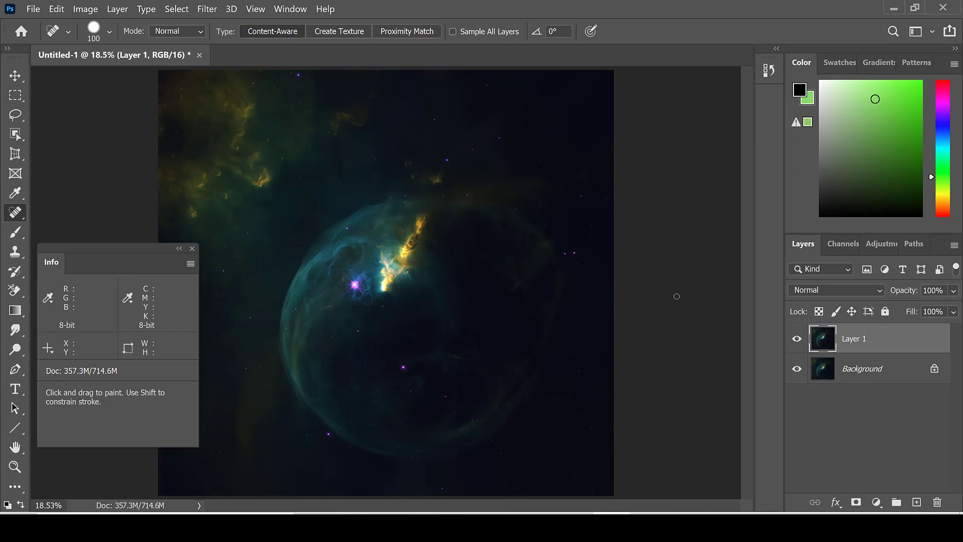
- Place colour sampler #1 on the dark sky, reading RGB 9, 11, 23
left_click(16, 192)
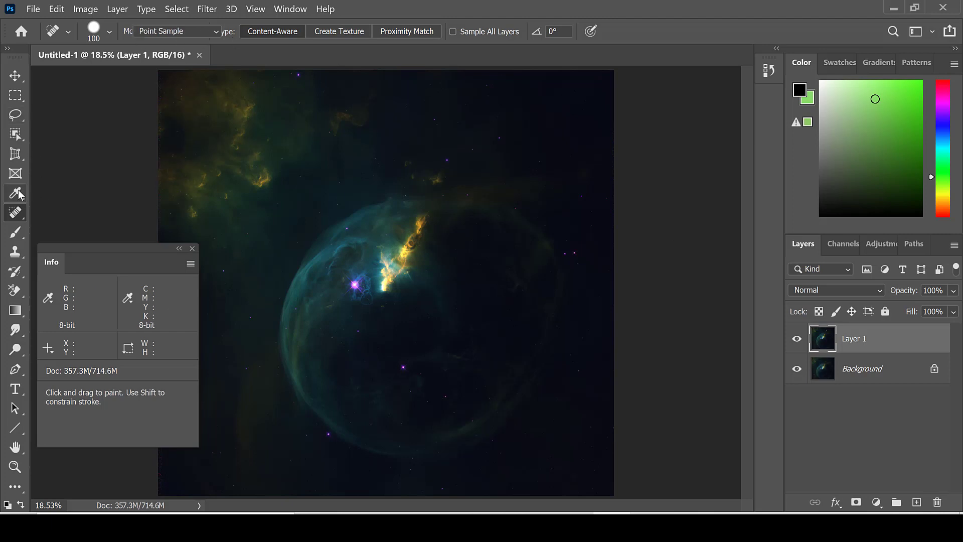
left_click(67, 221)
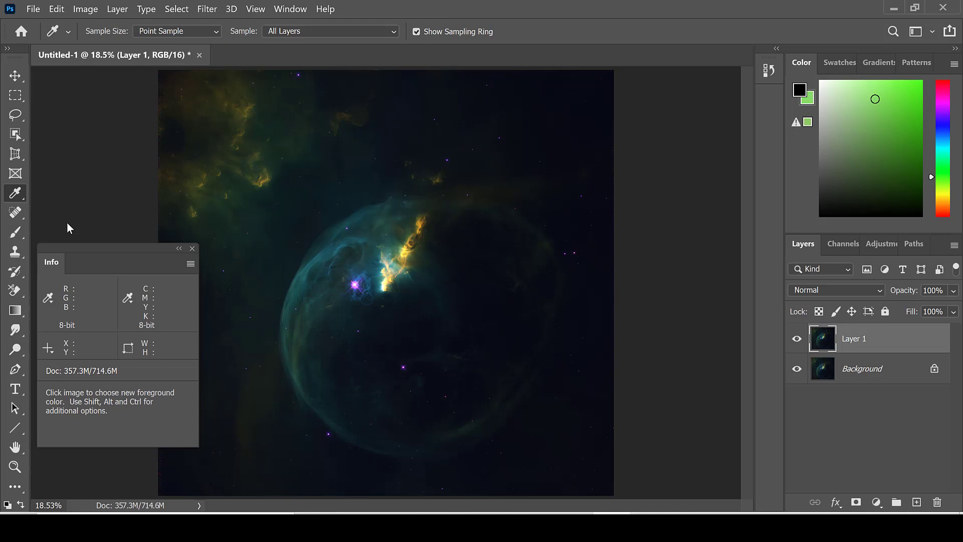
left_click(525, 101)
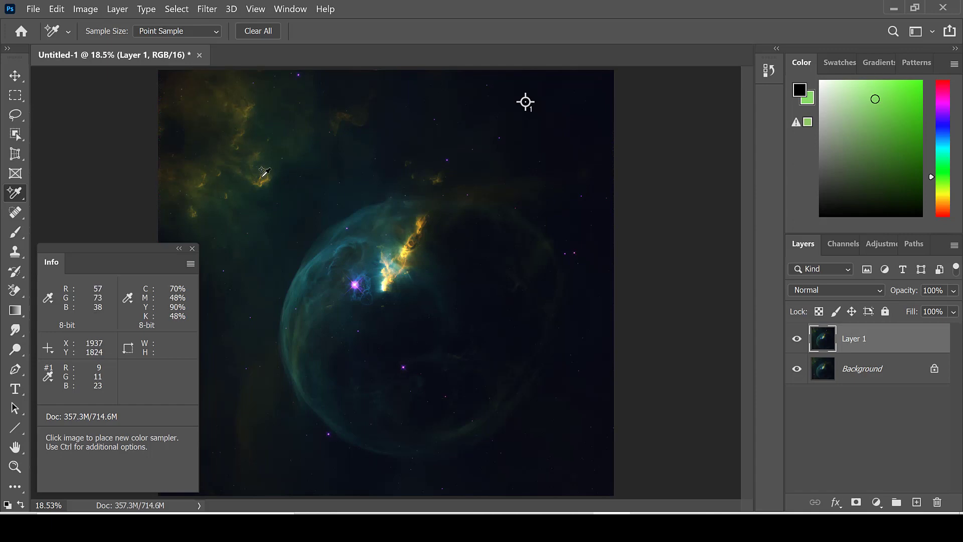
left_click(109, 12)
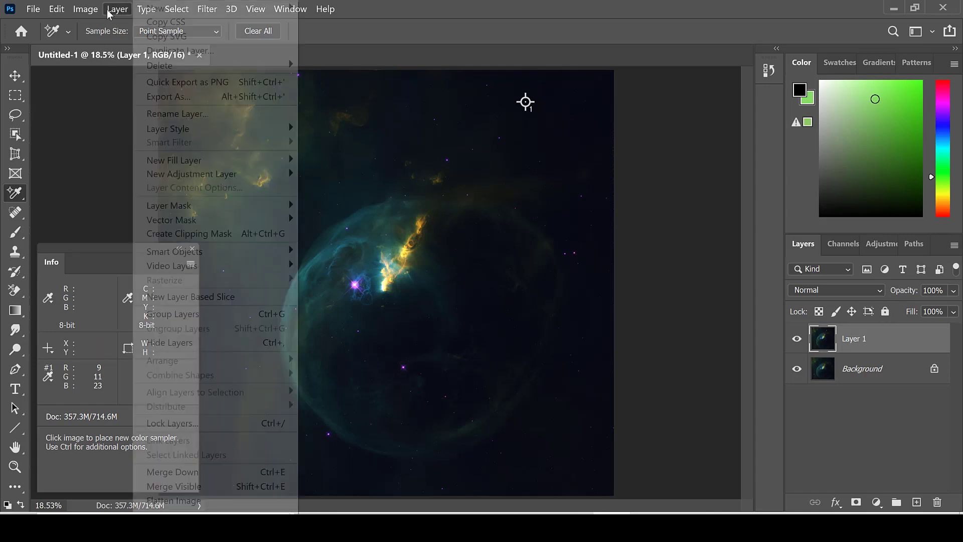
mouse_move(281, 173)
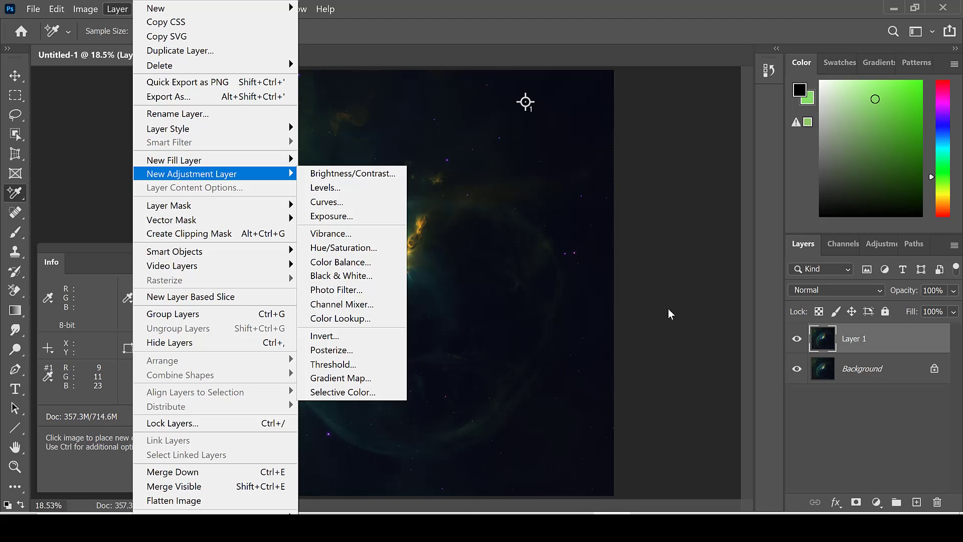
key("Escape")
key("Escape")
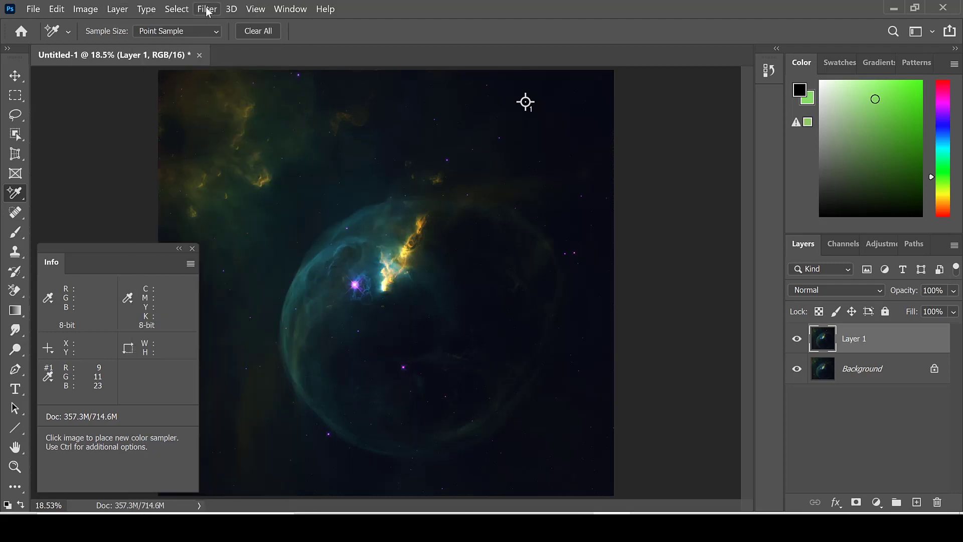
left_click(208, 11)
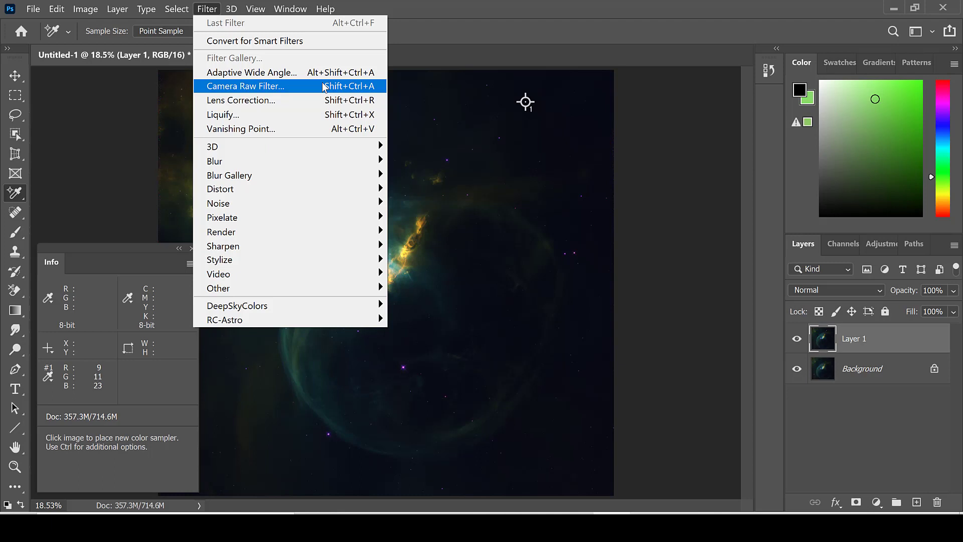
mouse_move(309, 206)
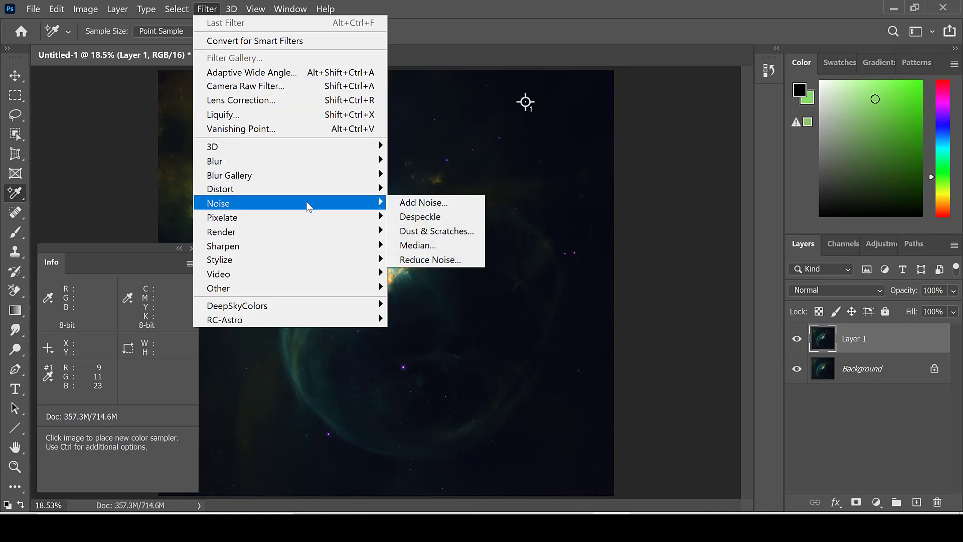
left_click(673, 226)
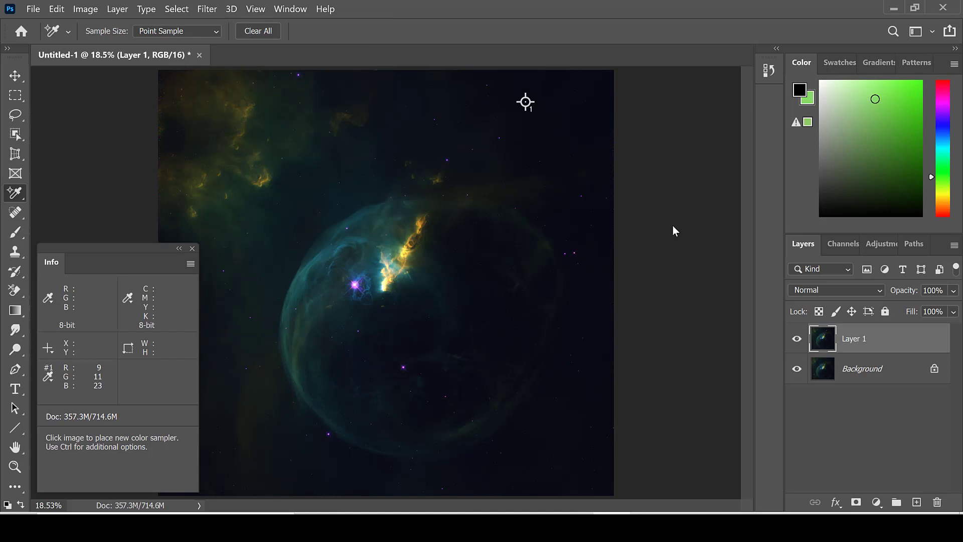